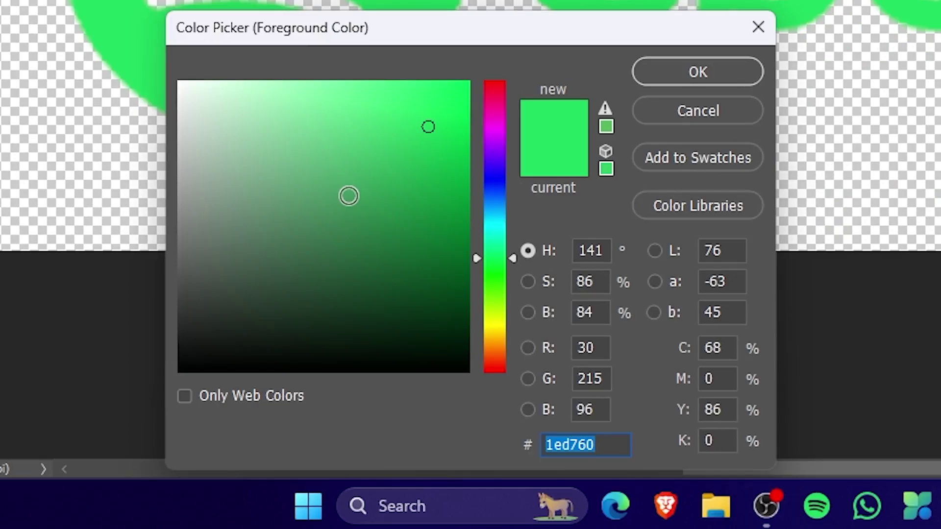
pyautogui.click(615, 445)
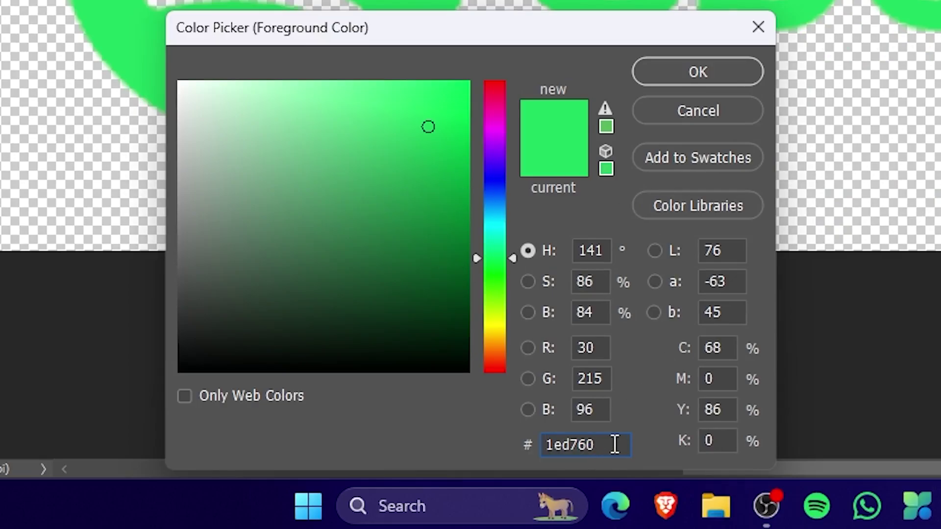
pyautogui.moveTo(615, 445); pyautogui.dragTo(551, 445)
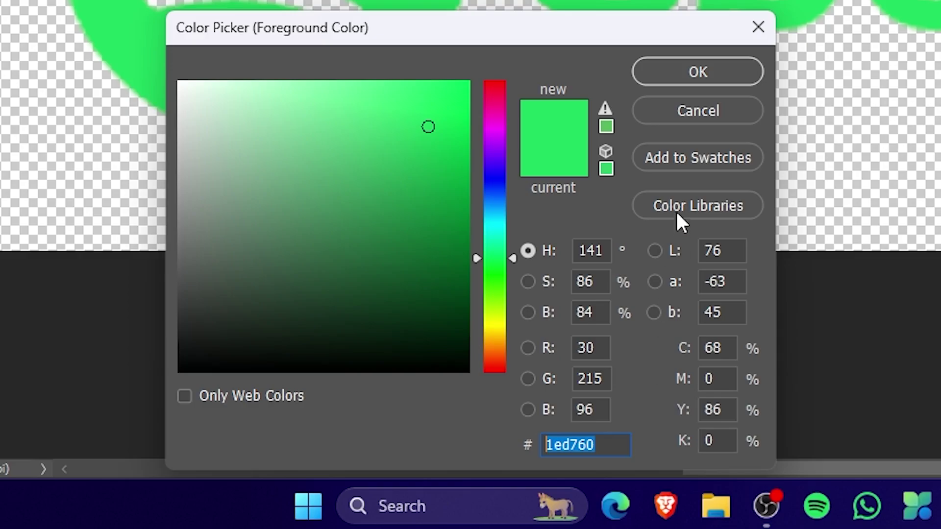
pyautogui.click(708, 162)
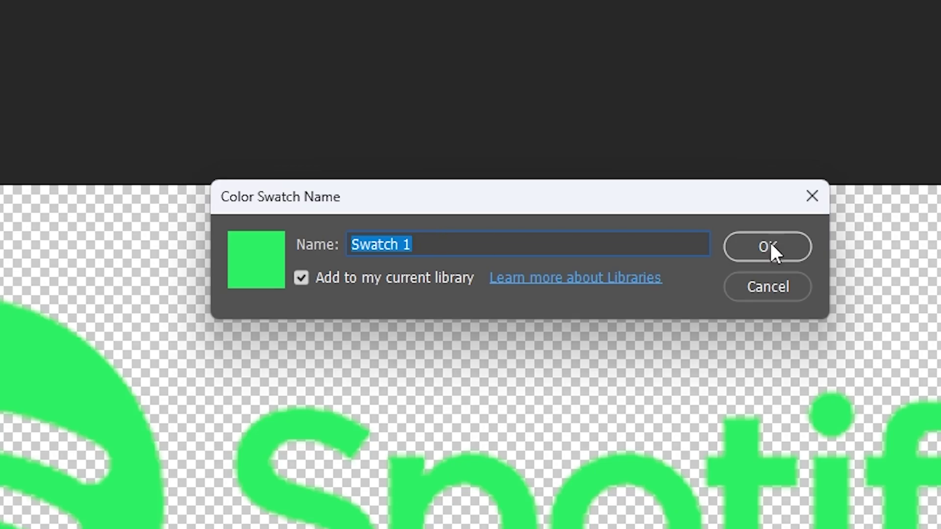
pyautogui.click(770, 279)
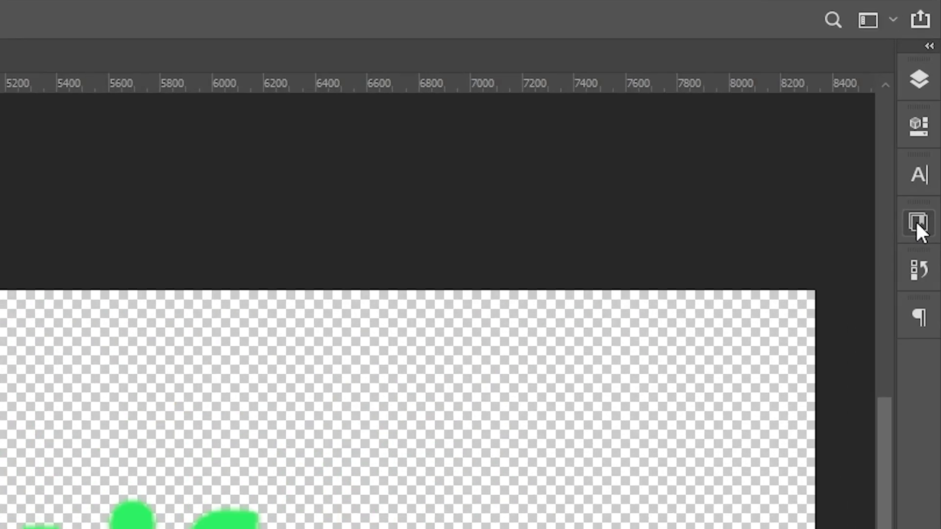
pyautogui.click(931, 106)
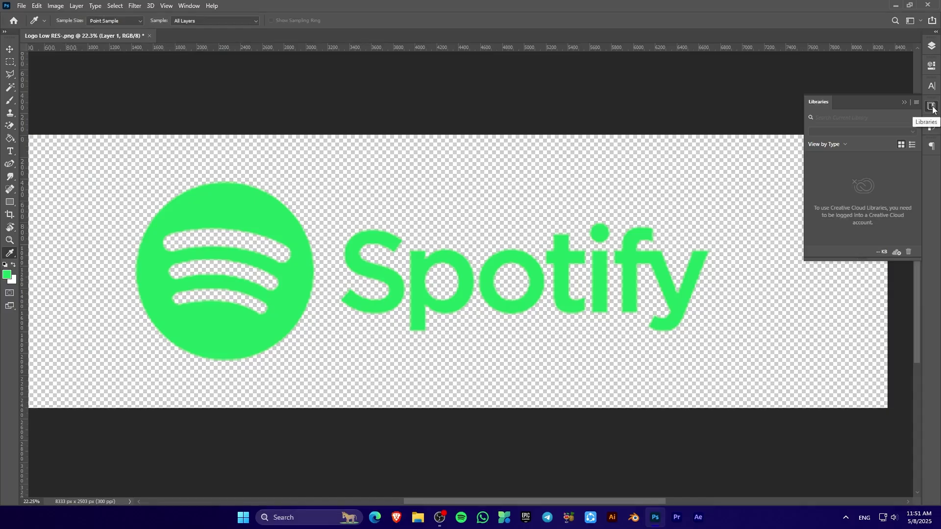
pyautogui.click(932, 107)
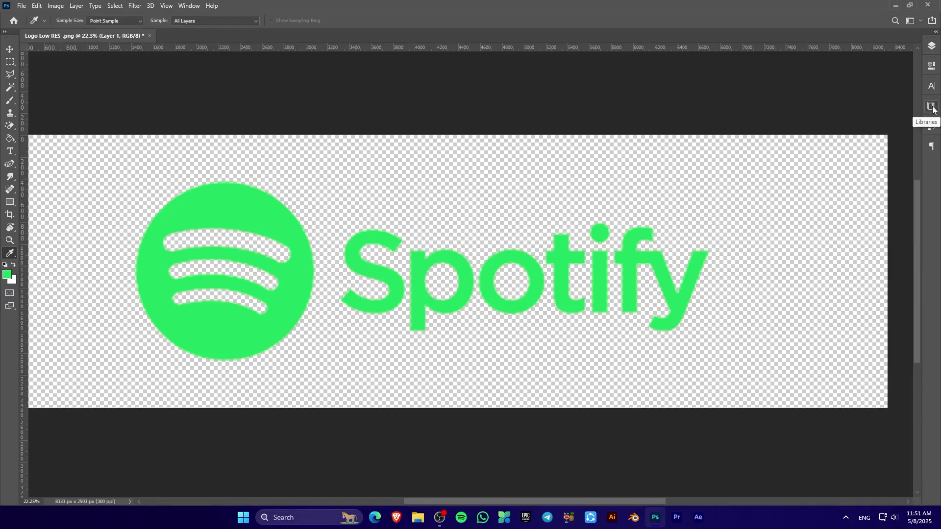
# Copy the foreground colour's hex code 1ed760 from the Color Picker
pyautogui.click(7, 274)
pyautogui.hotkey('ctrl', 'c')
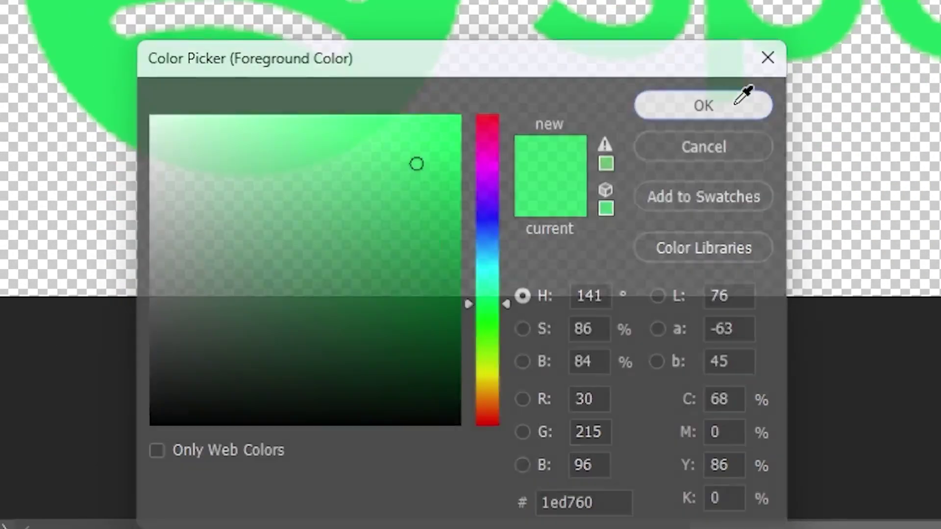
pyautogui.click(740, 101)
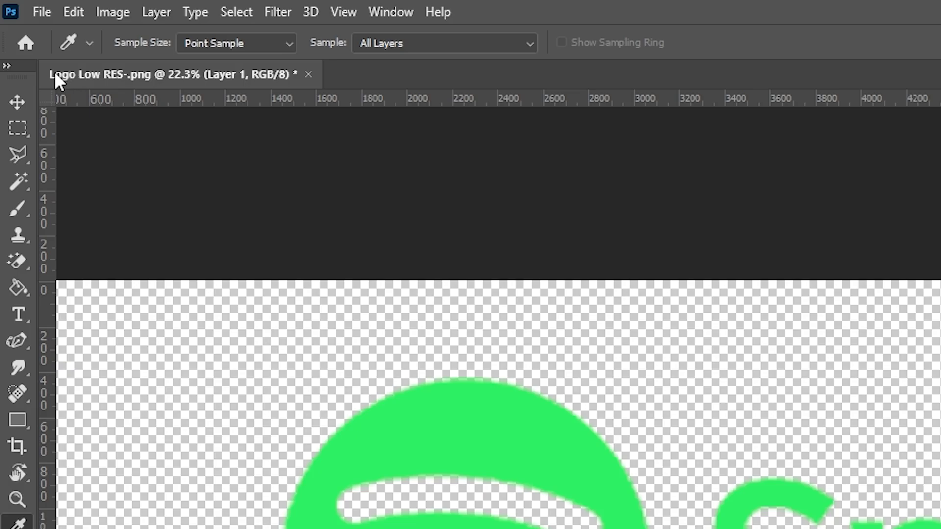
# Create a new 1024 x 1024 px document at 300 ppi in 16-bit RGB with a white background
pyautogui.rightClick(368, 71)
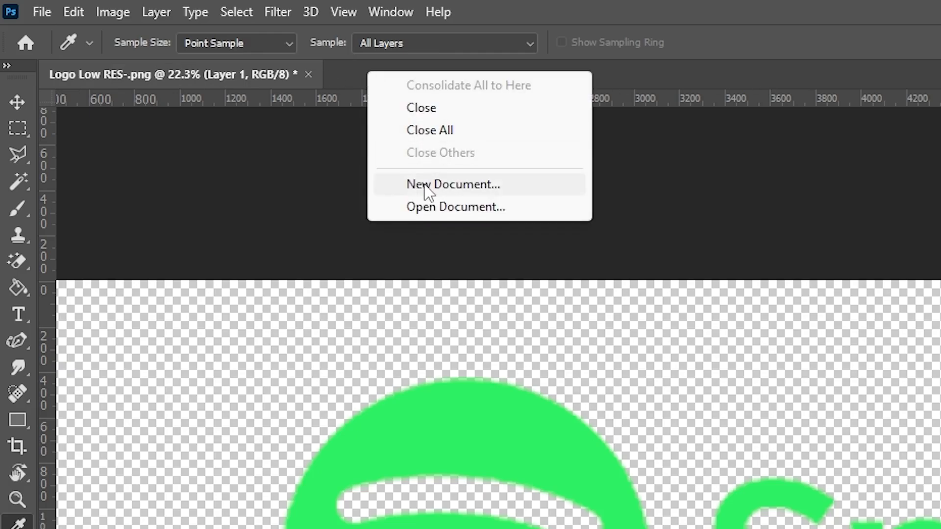
pyautogui.click(460, 186)
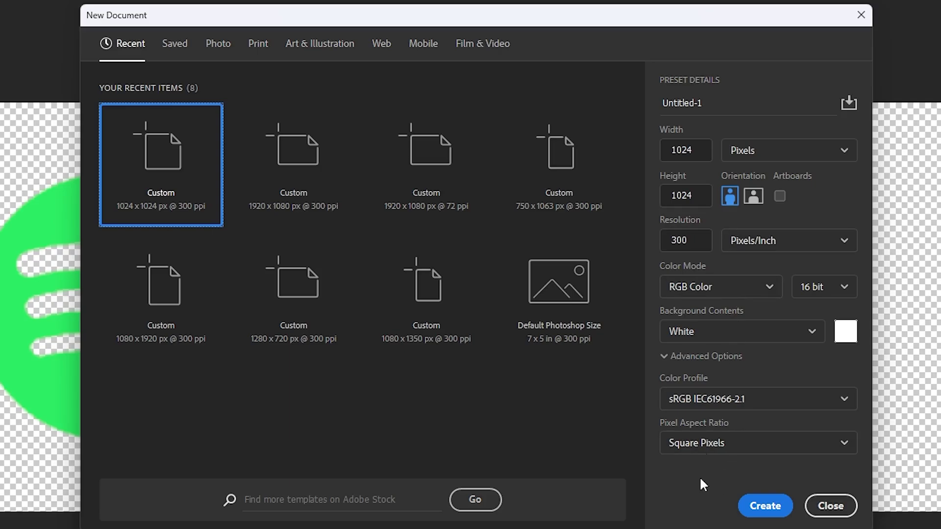
pyautogui.click(781, 508)
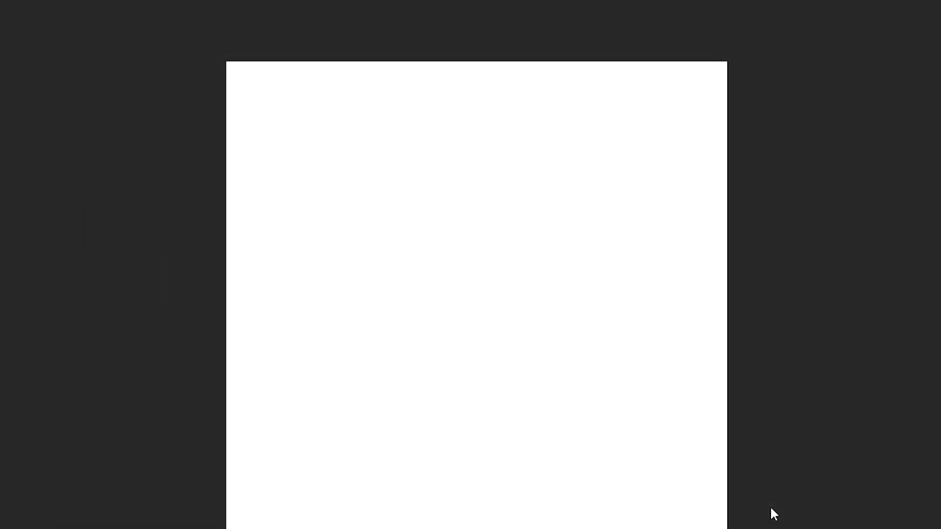
pyautogui.hotkey('ctrl', '+')
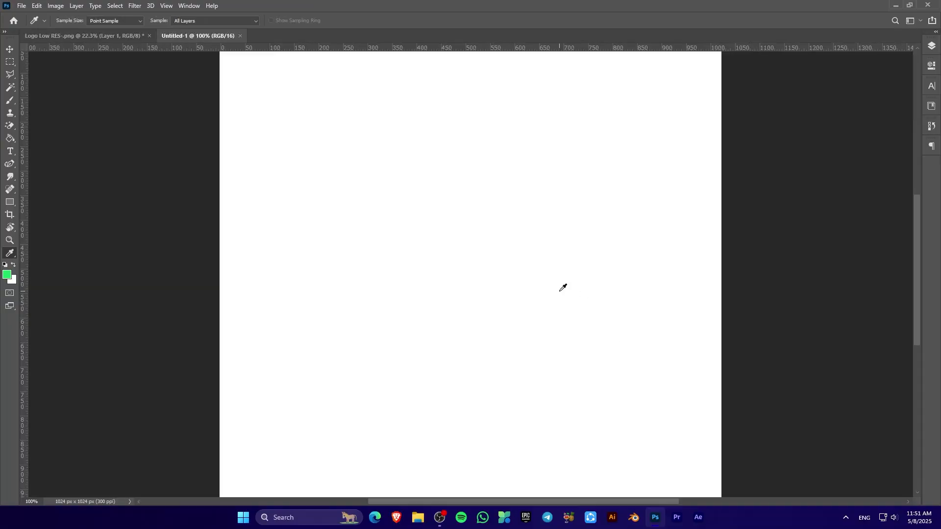
# Add the copied hex code 1ed760 as a text layer on the white canvas
pyautogui.press('t')
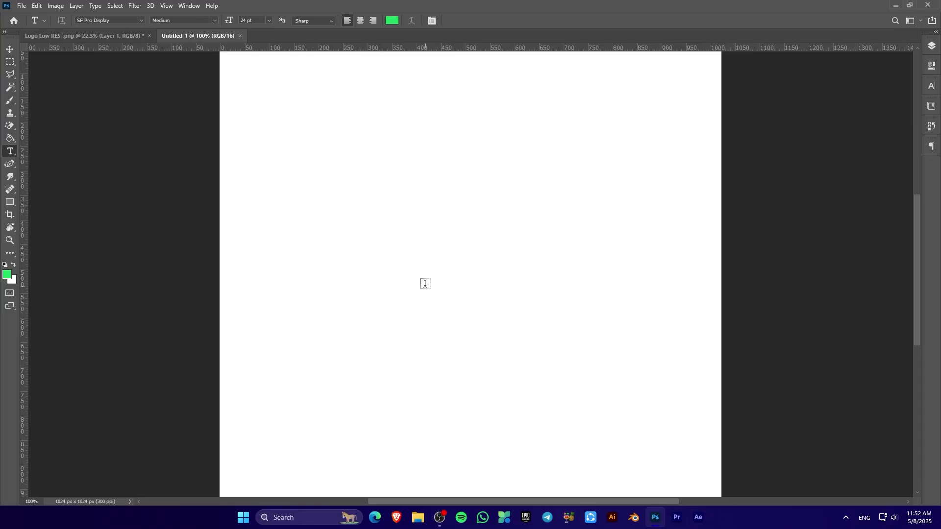
pyautogui.click(399, 247)
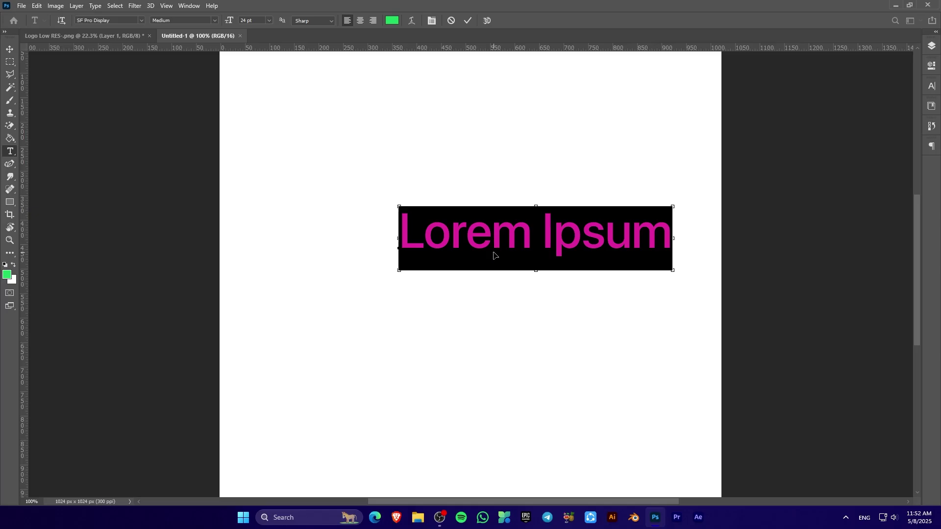
pyautogui.hotkey('ctrl', 'v')
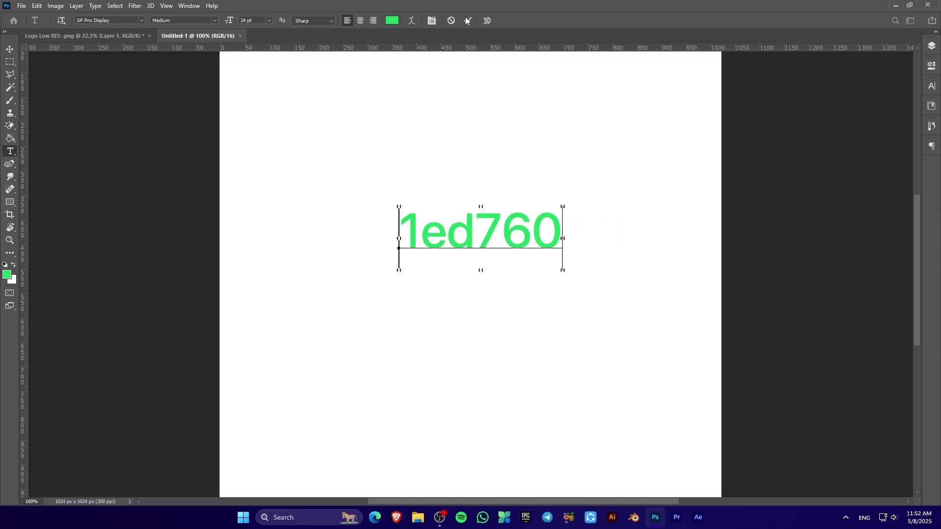
pyautogui.click(469, 24)
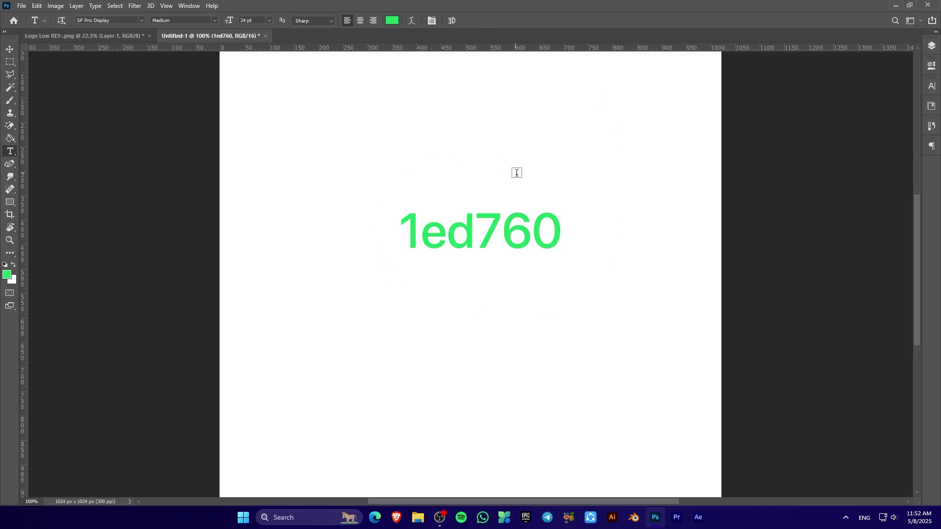
pyautogui.press('v')
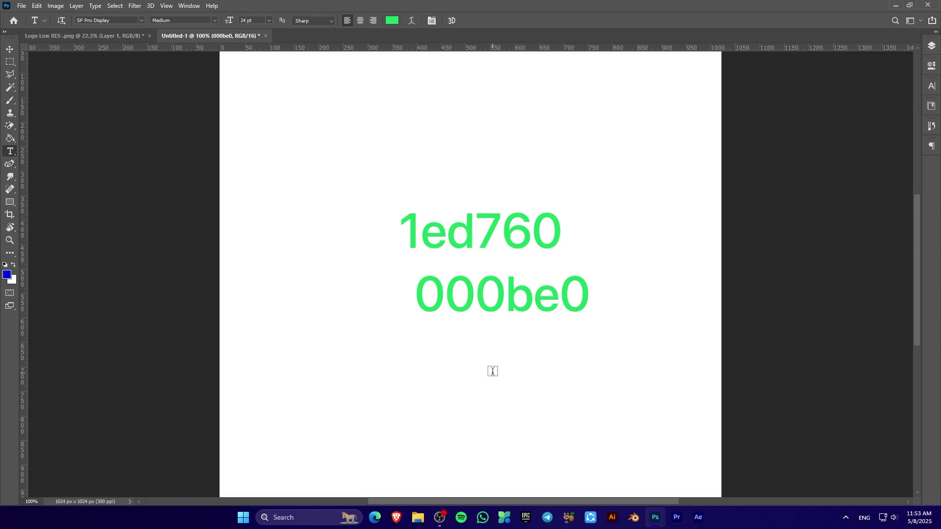
# Turn the logo layer of Logo Low RES-.png into a Background layer to fill the transparent area with white
pyautogui.press('v')
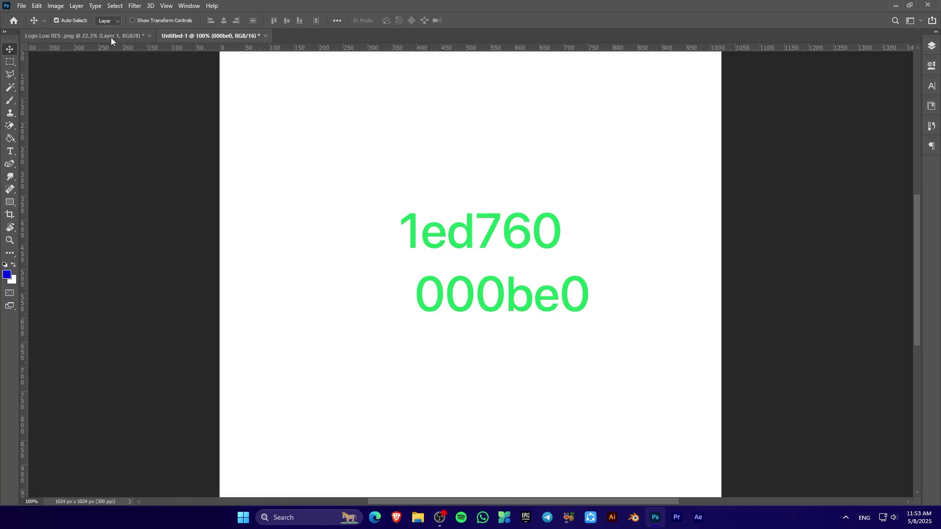
pyautogui.click(96, 38)
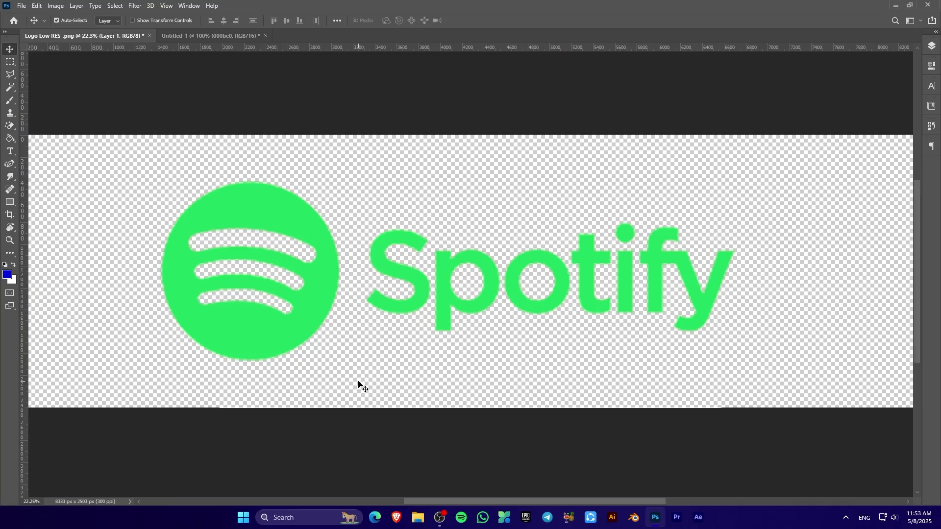
pyautogui.hotkey('ctrl', '-')
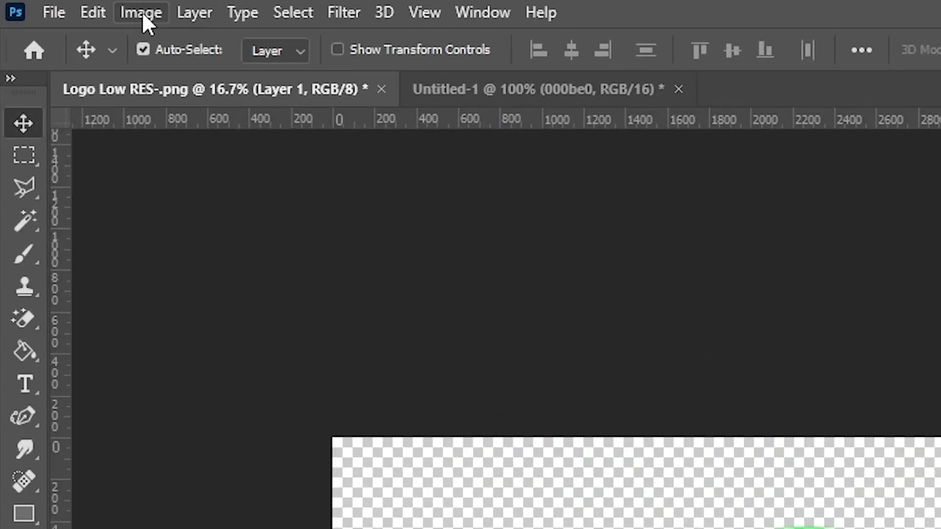
pyautogui.click(199, 13)
pyautogui.moveTo(315, 42)
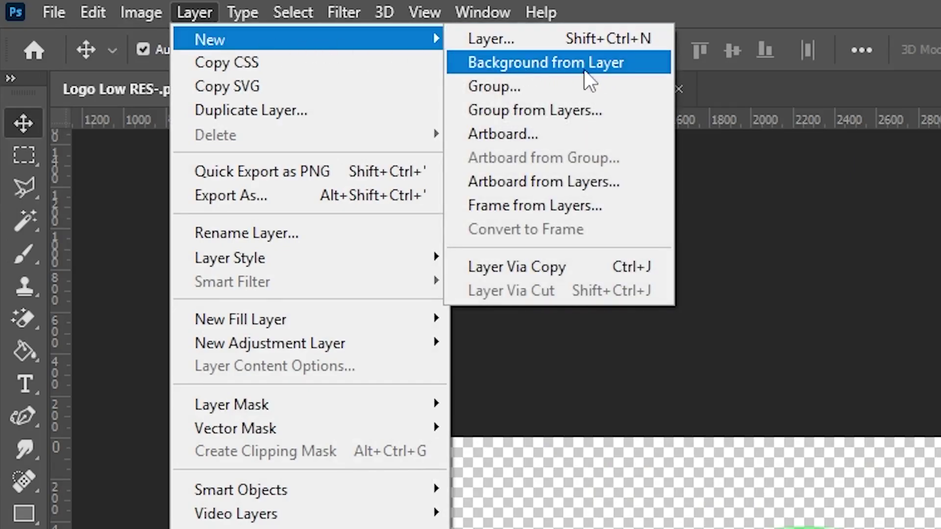
pyautogui.click(588, 66)
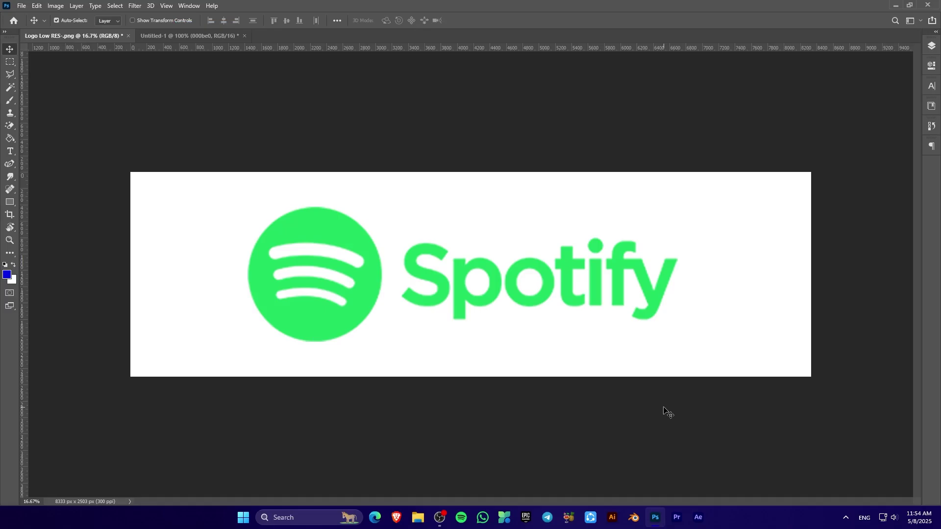
# Desaturate the logo image and unlock its Background layer
pyautogui.press('ctrl')
pyautogui.hotkey('ctrl', 'shift', 'u')
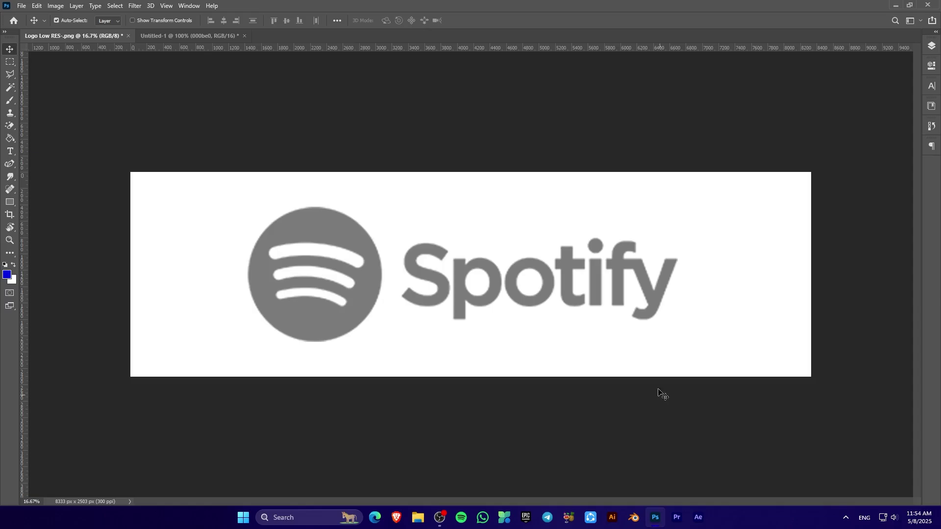
pyautogui.click(930, 48)
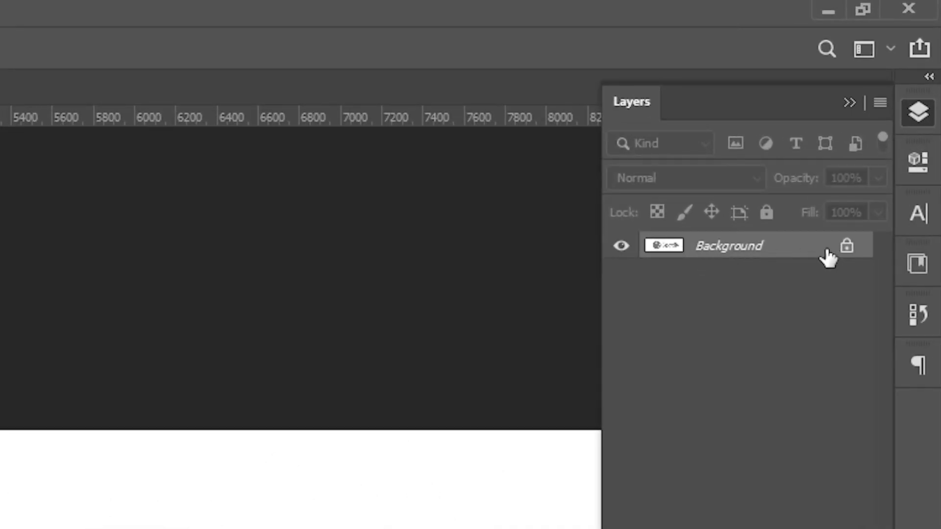
pyautogui.click(847, 247)
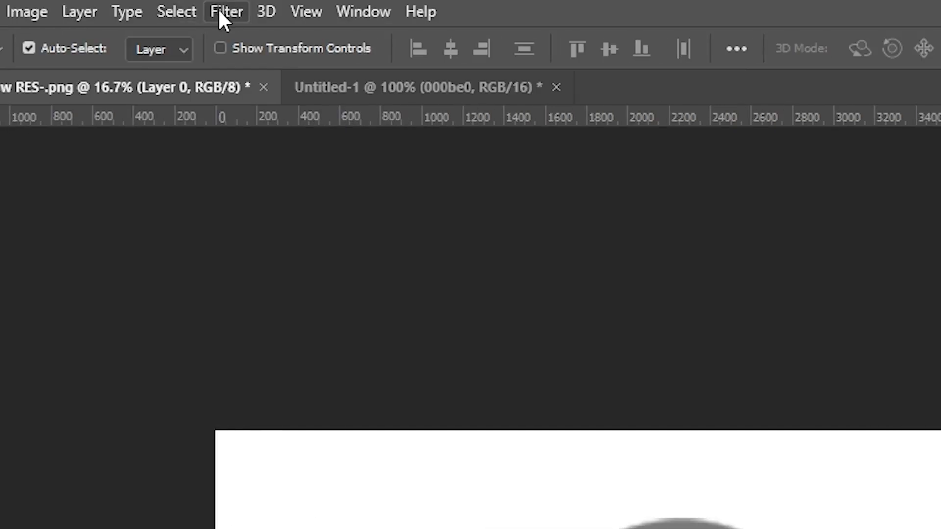
# Convert the unlocked logo layer into a smart object for smart filters
pyautogui.click(219, 9)
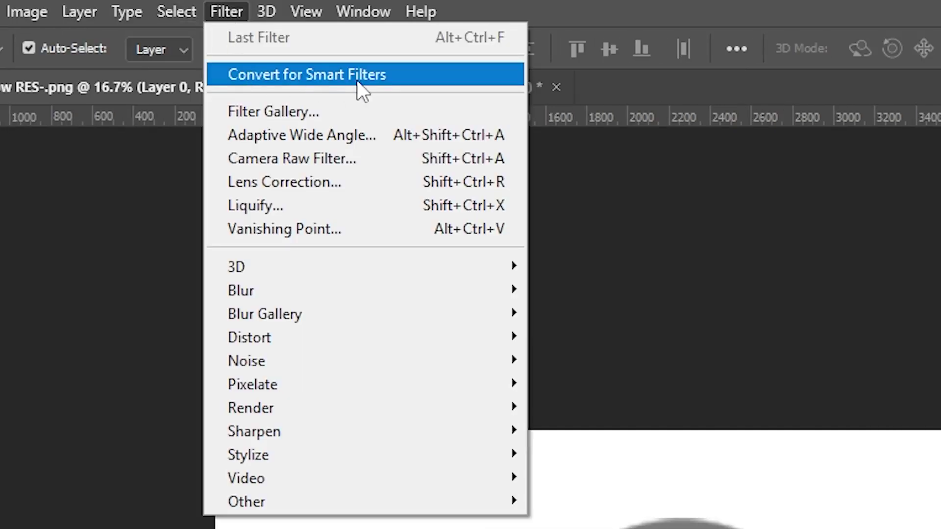
pyautogui.click(336, 81)
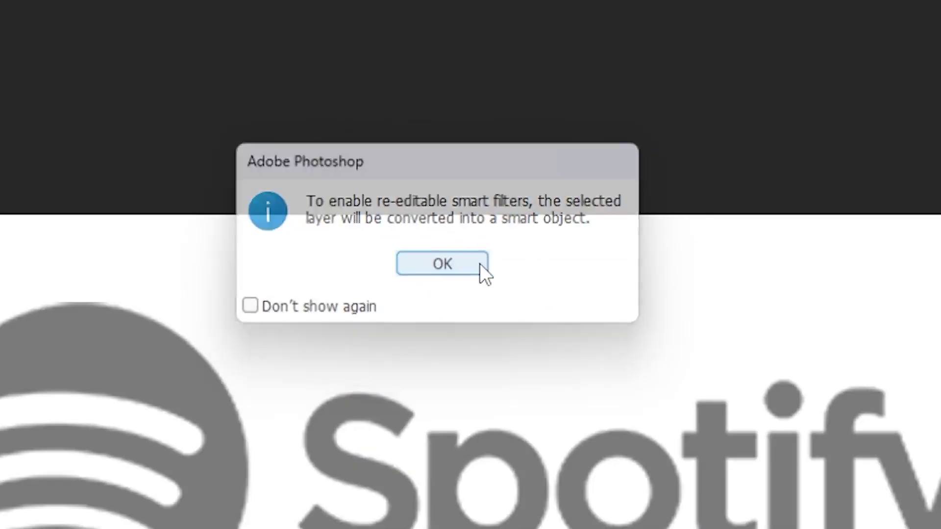
pyautogui.click(480, 265)
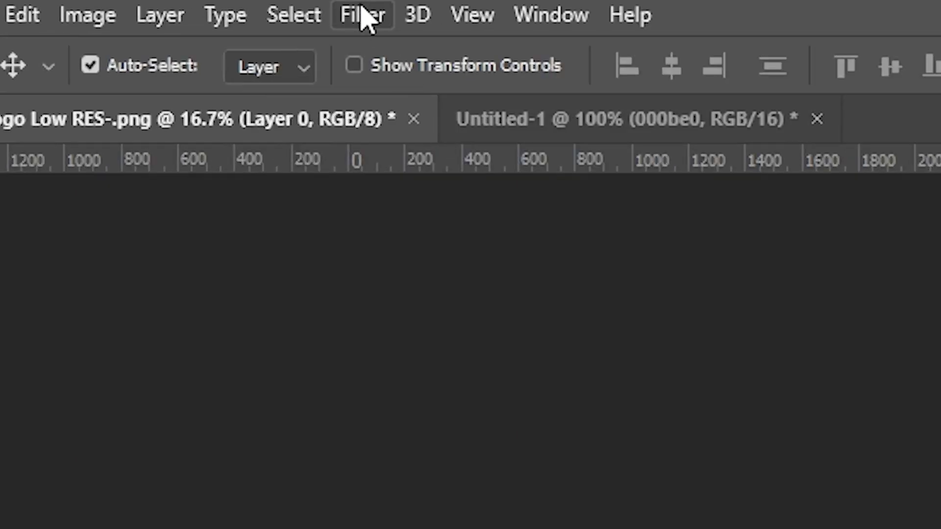
# Start a Gaussian Blur on the logo smart object with a radius of 15 pixels
pyautogui.click(362, 11)
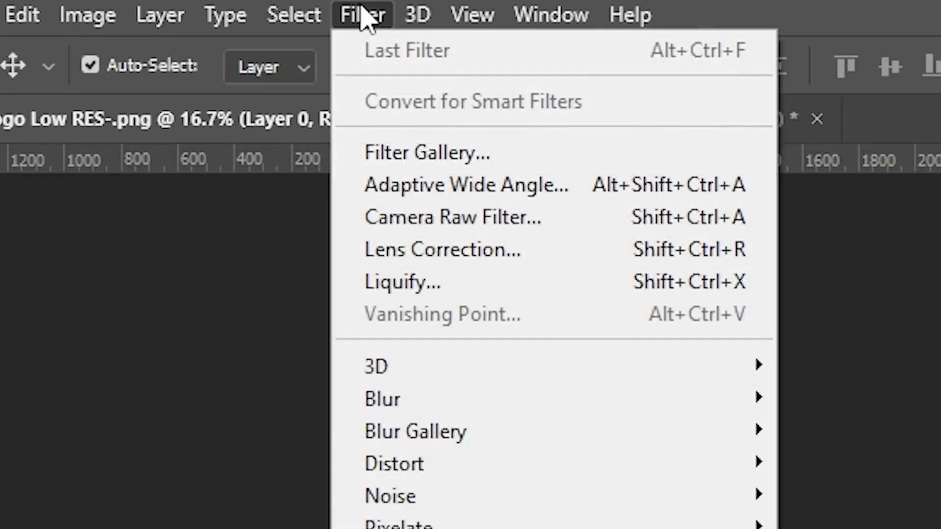
pyautogui.moveTo(373, 410)
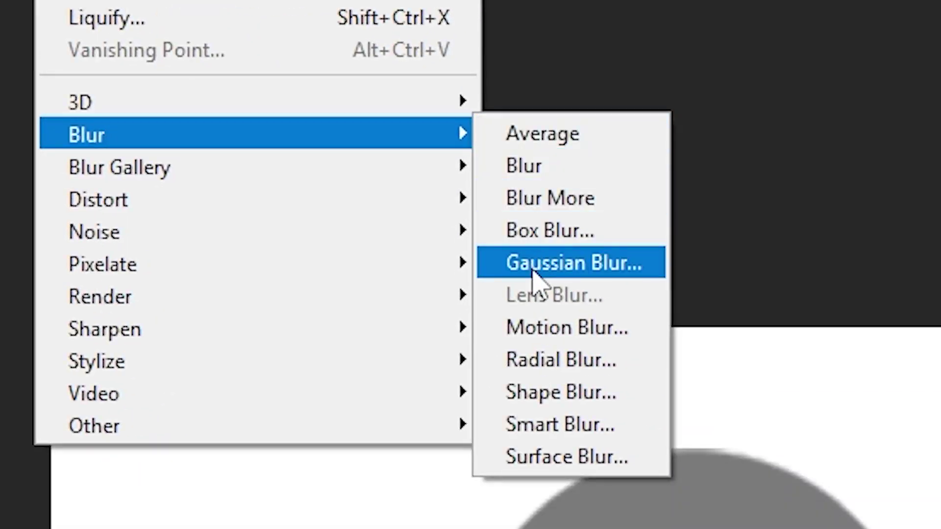
pyautogui.click(595, 266)
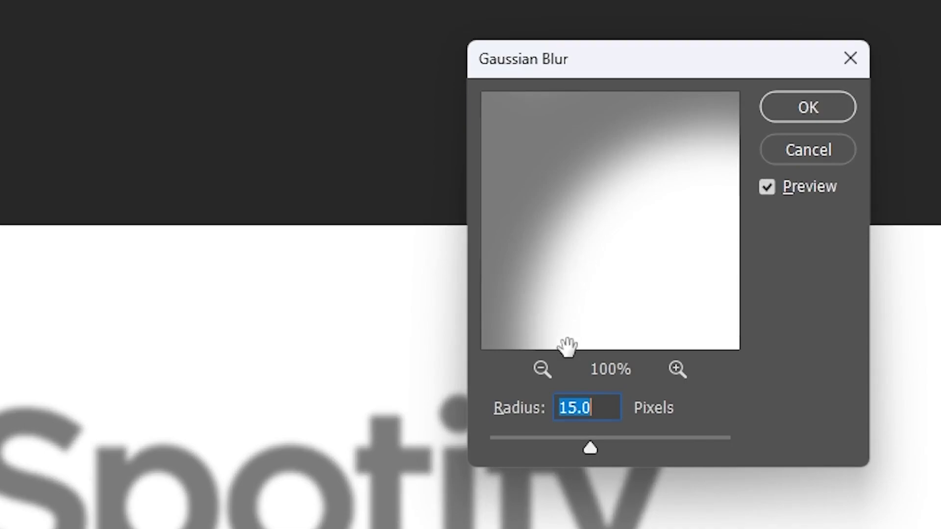
# Examine the blurred edges of the Spotify lettering in the Gaussian Blur preview at several zoom levels
pyautogui.click(542, 369)
pyautogui.click(541, 369)
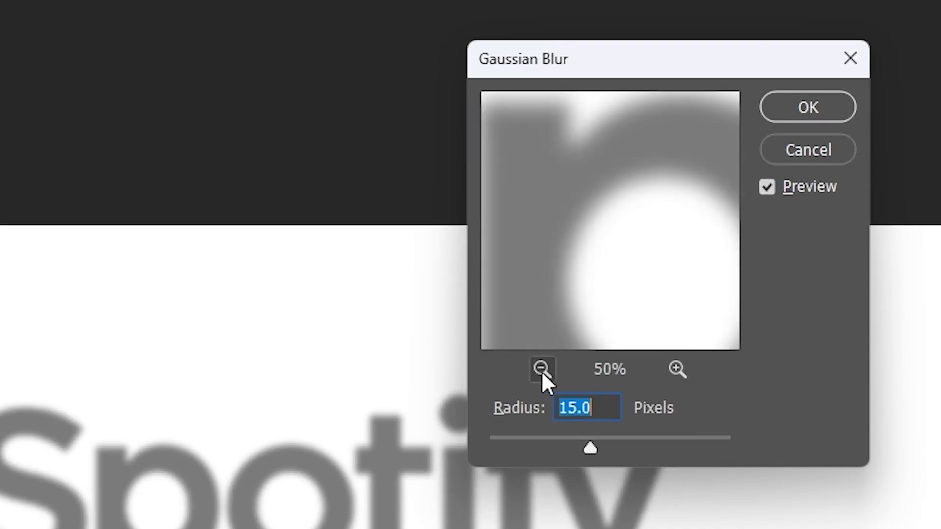
pyautogui.click(542, 368)
pyautogui.click(542, 368)
pyautogui.click(542, 368)
pyautogui.click(541, 369)
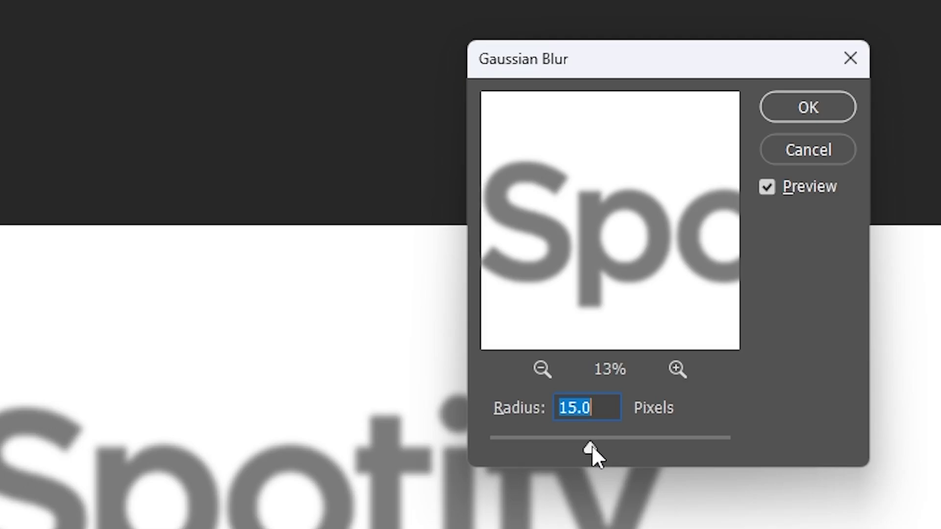
pyautogui.moveTo(634, 246)
pyautogui.mouseDown()
pyautogui.moveTo(523, 245)
pyautogui.moveTo(600, 275)
pyautogui.moveTo(621, 259)
pyautogui.mouseUp()
pyautogui.click(676, 369)
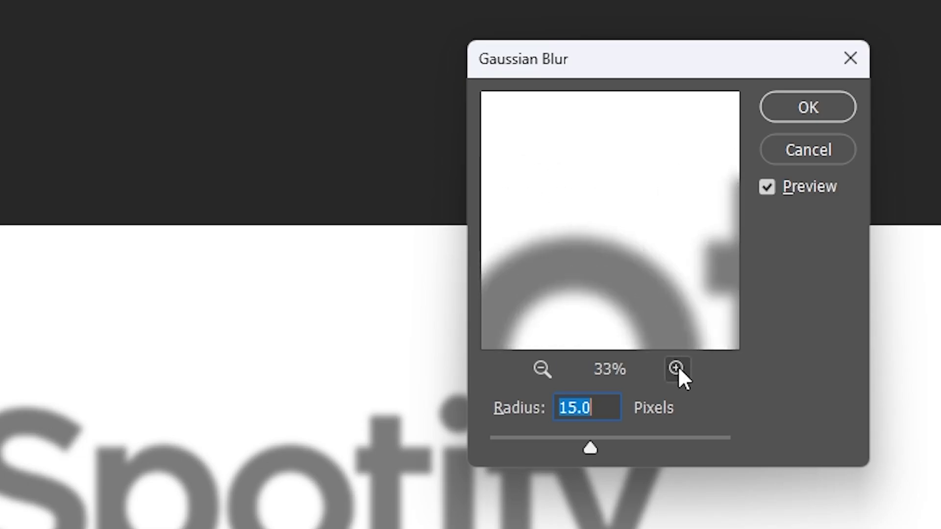
pyautogui.click(678, 369)
pyautogui.click(677, 368)
pyautogui.moveTo(660, 286); pyautogui.dragTo(592, 164)
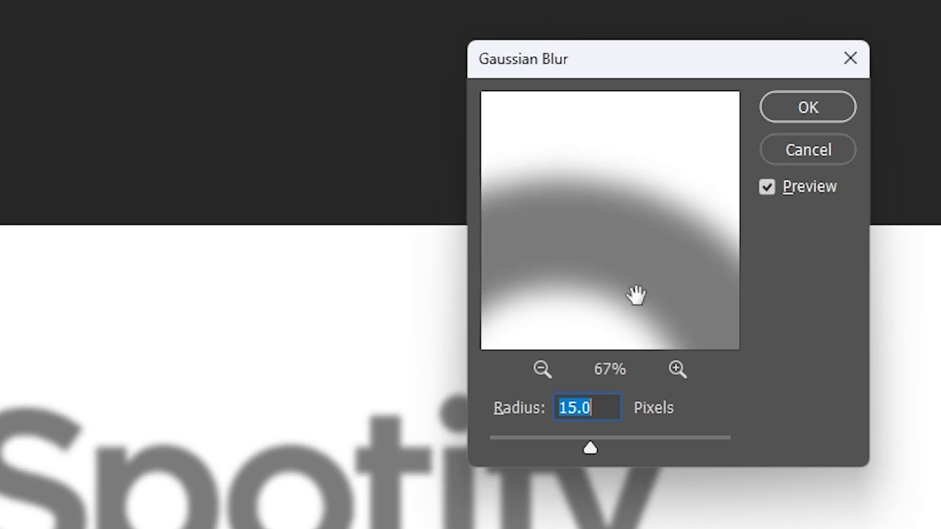
# Compare Gaussian Blur radii of 0.1 and 8 pixels in the preview, and apply the blur at 15 pixels
pyautogui.moveTo(587, 452); pyautogui.dragTo(489, 447)
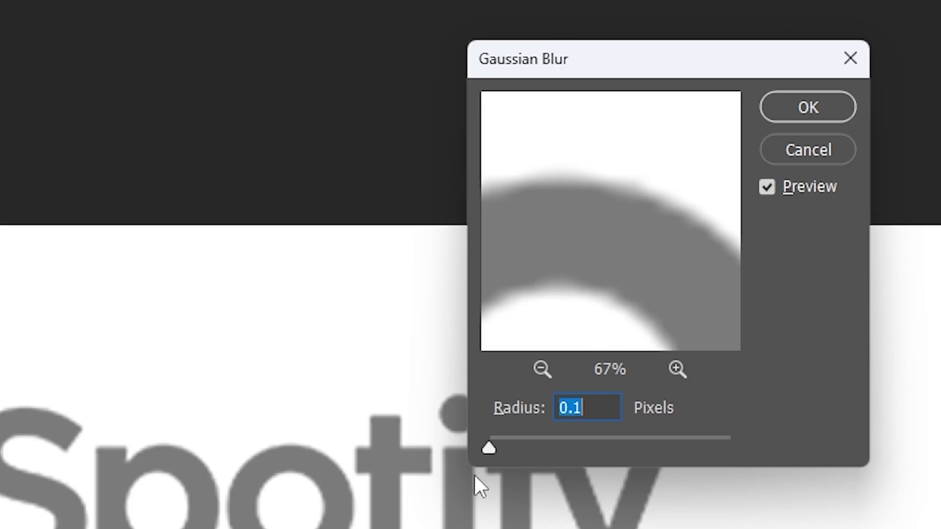
pyautogui.moveTo(494, 443); pyautogui.dragTo(573, 445)
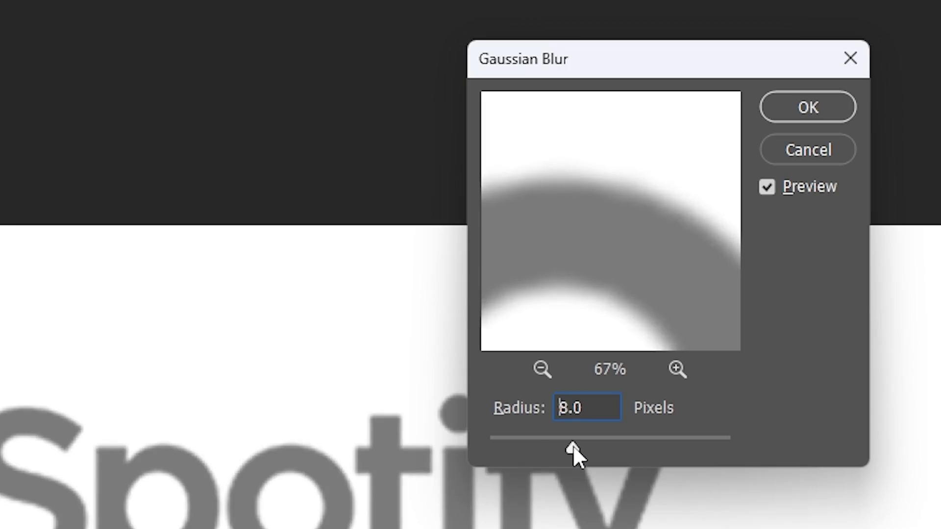
pyautogui.write('15')
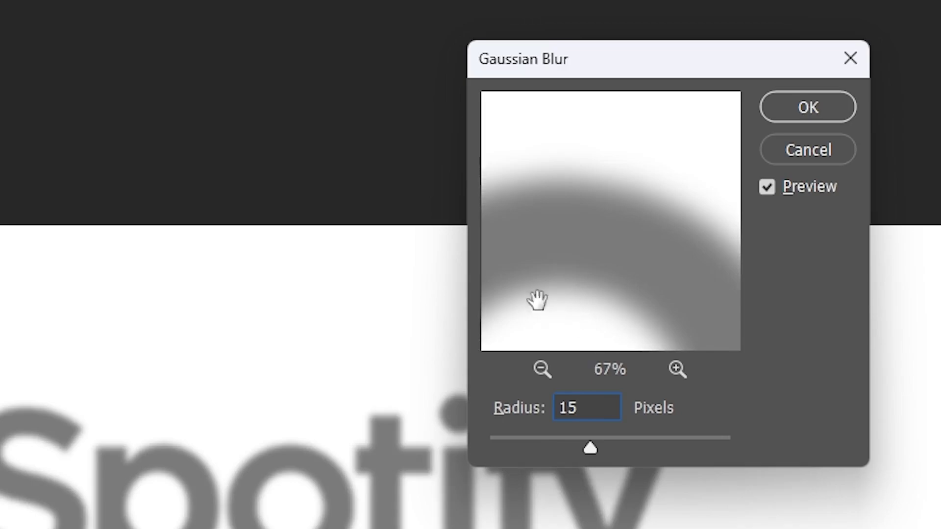
pyautogui.moveTo(551, 283); pyautogui.dragTo(642, 192)
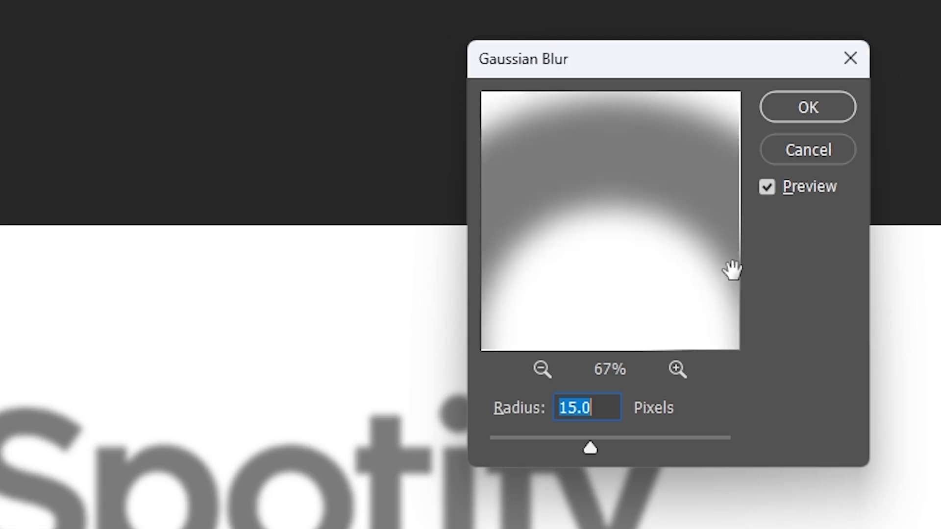
pyautogui.moveTo(554, 247); pyautogui.dragTo(514, 297)
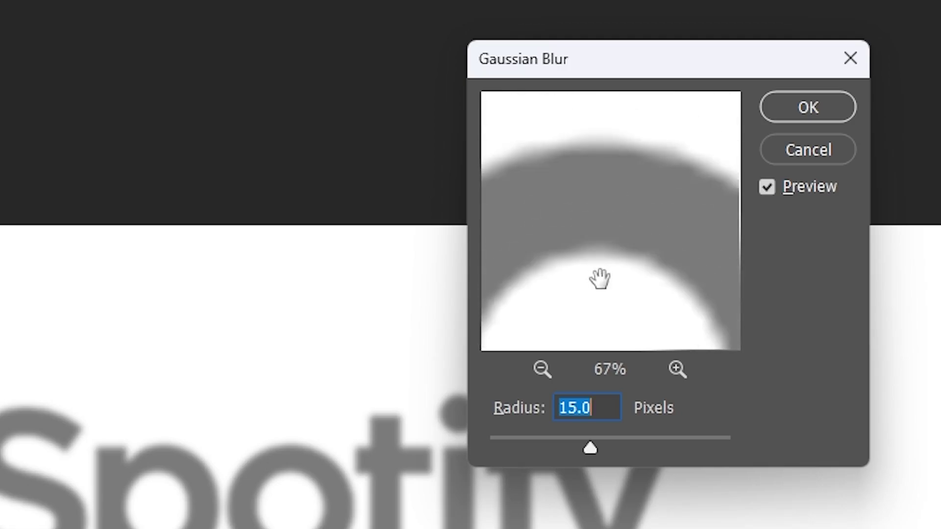
pyautogui.moveTo(598, 279); pyautogui.dragTo(665, 224)
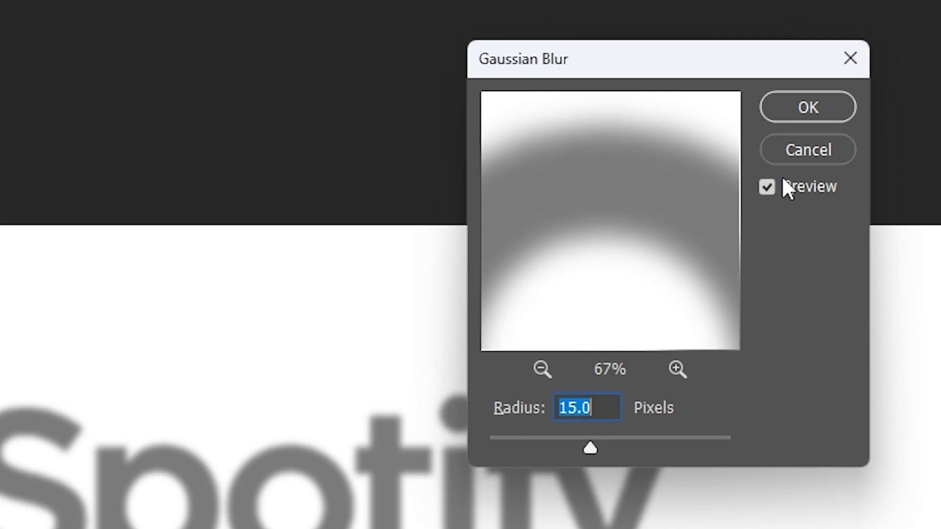
pyautogui.click(808, 111)
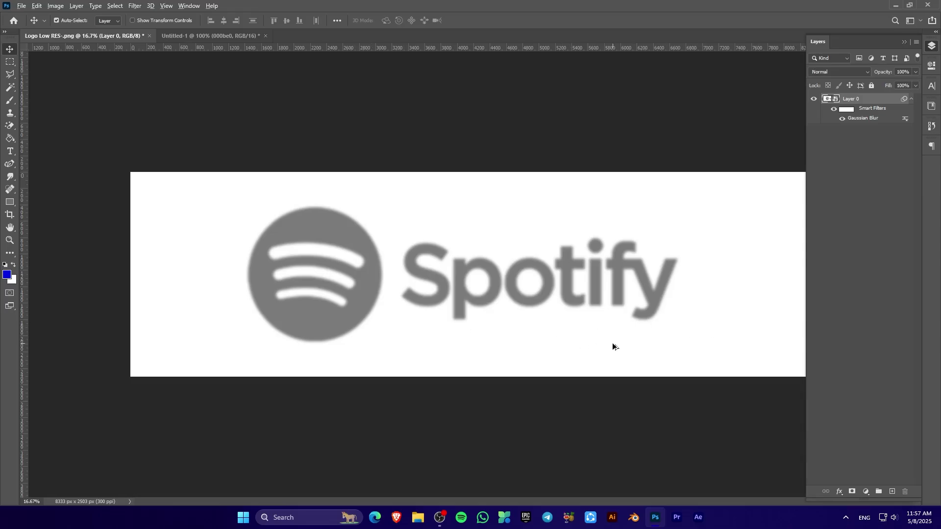
# Collapse the smart filter list of the blurred logo layer and convert the layer to a smart object
pyautogui.scroll(5, 615, 344)
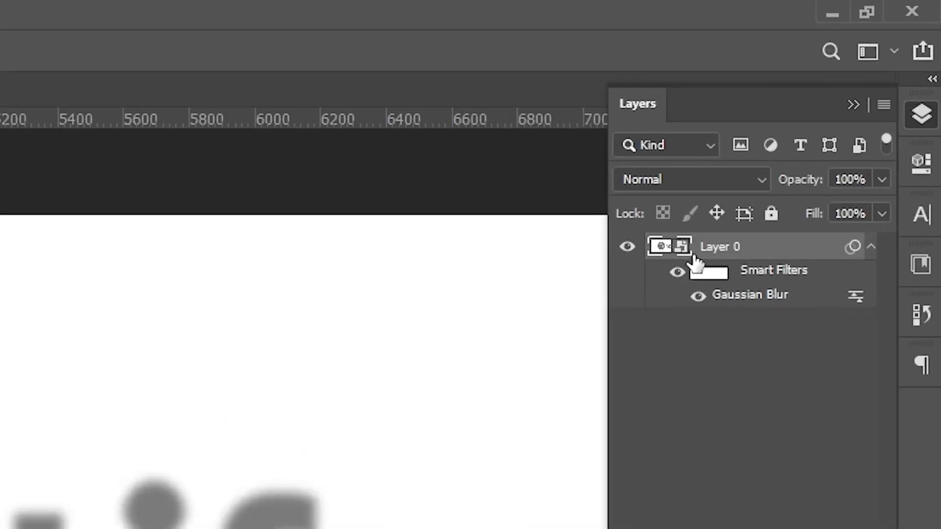
pyautogui.click(871, 247)
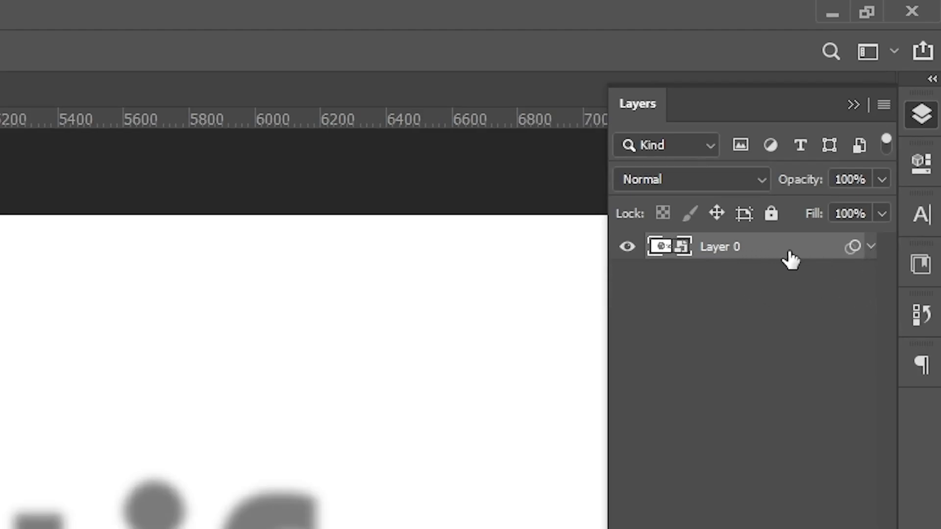
pyautogui.rightClick(763, 260)
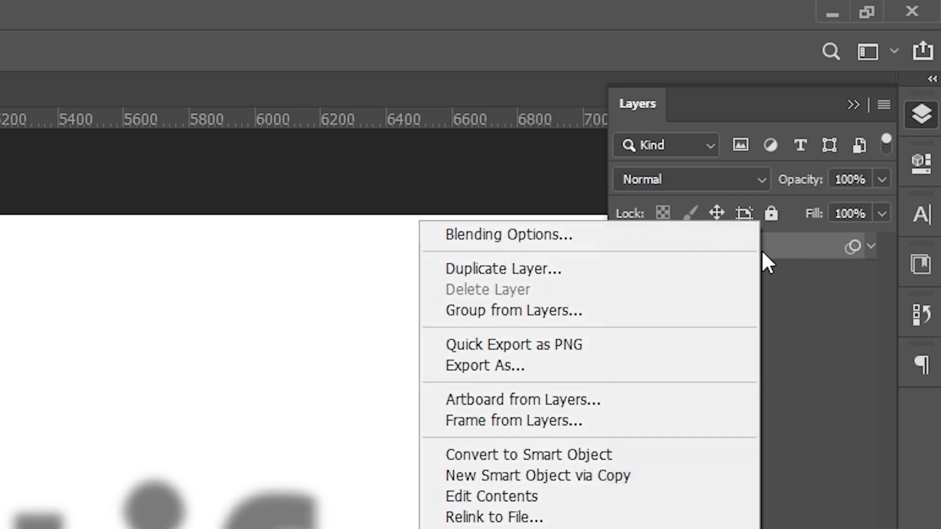
pyautogui.click(528, 455)
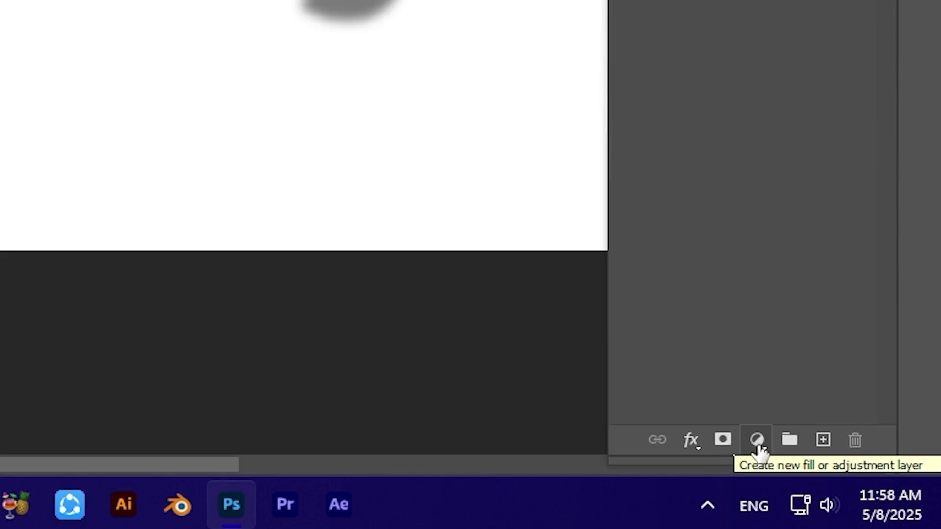
# Add a Curves adjustment layer above the blurred logo
pyautogui.click(758, 443)
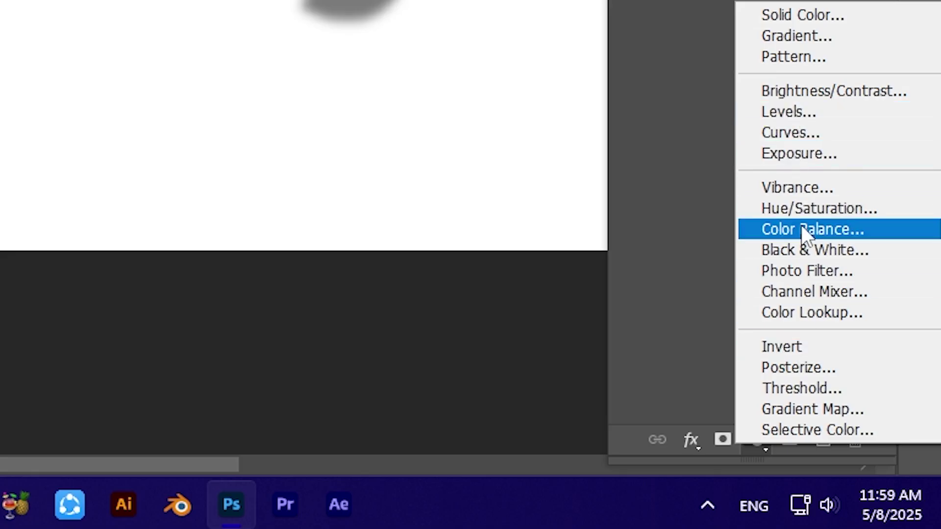
pyautogui.click(790, 133)
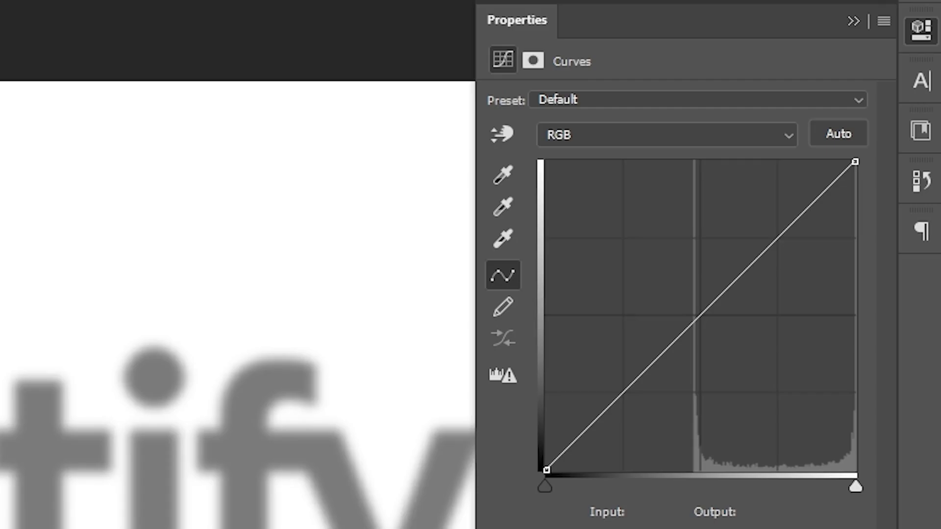
pyautogui.scroll(3, 309, 524)
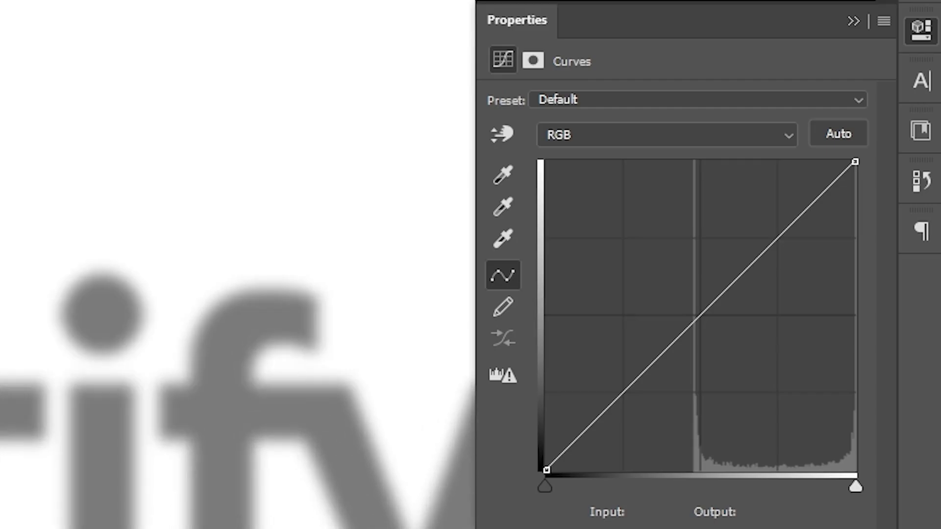
pyautogui.scroll(2, 238, 314)
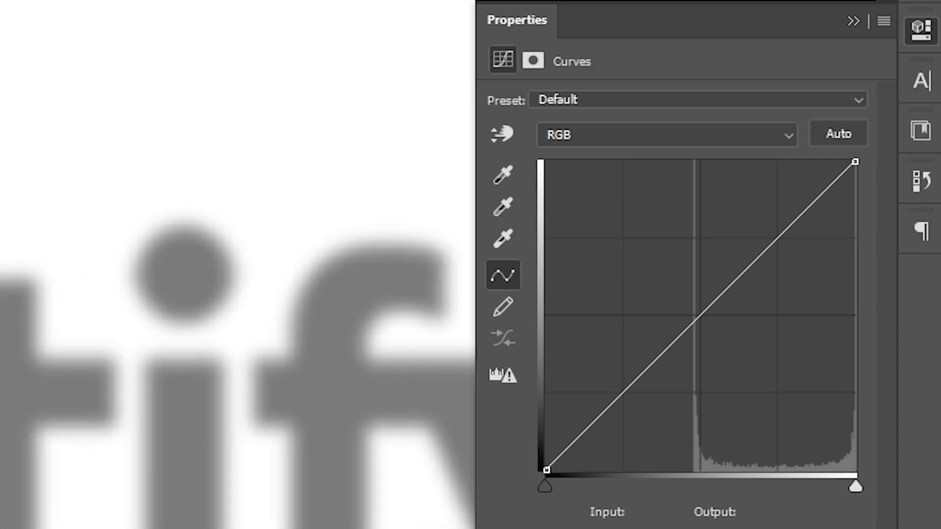
pyautogui.moveTo(49, 313); pyautogui.dragTo(553, 311)
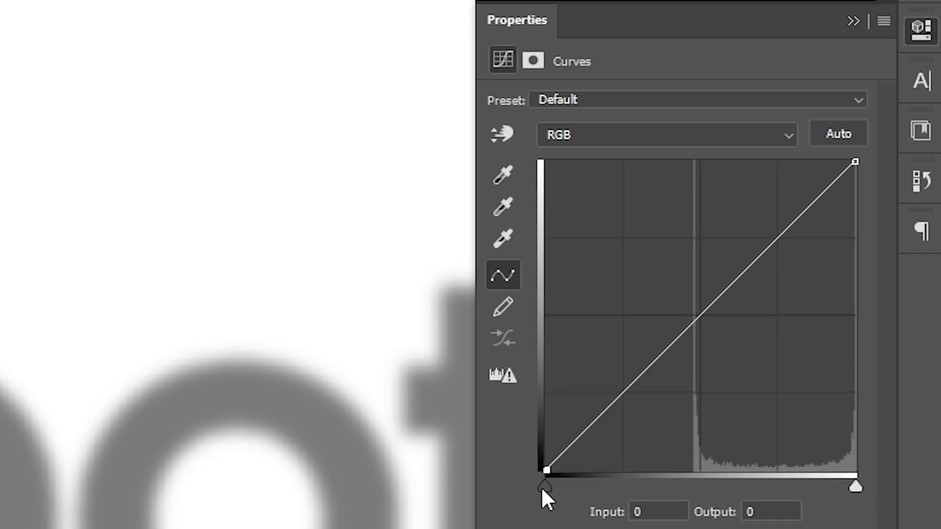
# Bring the Curves endpoints close together to sharpen the lettering, with the black point's input at 166 and the white point just above it
pyautogui.moveTo(542, 489); pyautogui.dragTo(689, 484)
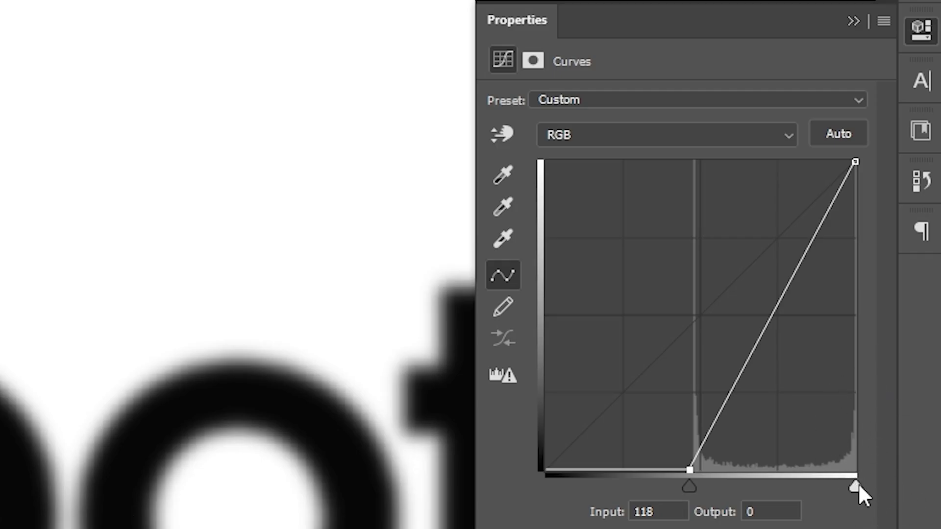
pyautogui.moveTo(859, 484); pyautogui.dragTo(701, 487)
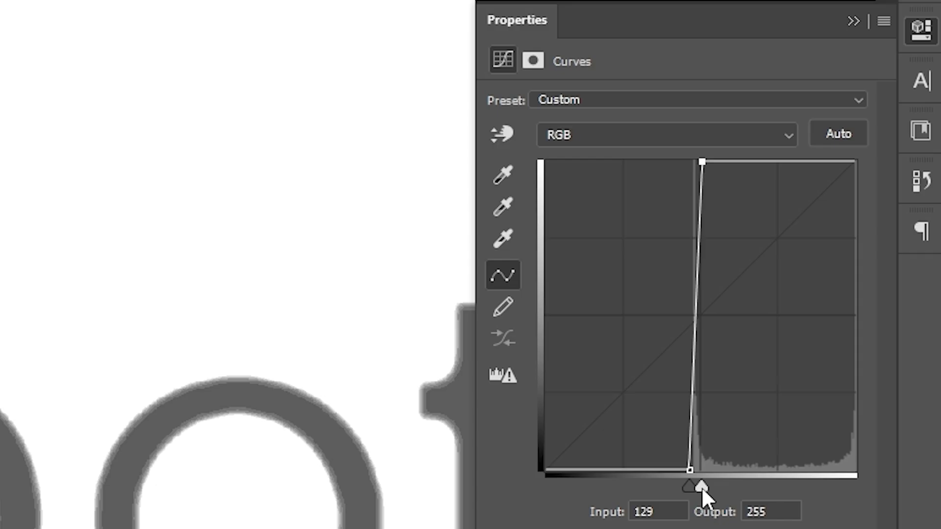
pyautogui.moveTo(701, 487); pyautogui.dragTo(774, 484)
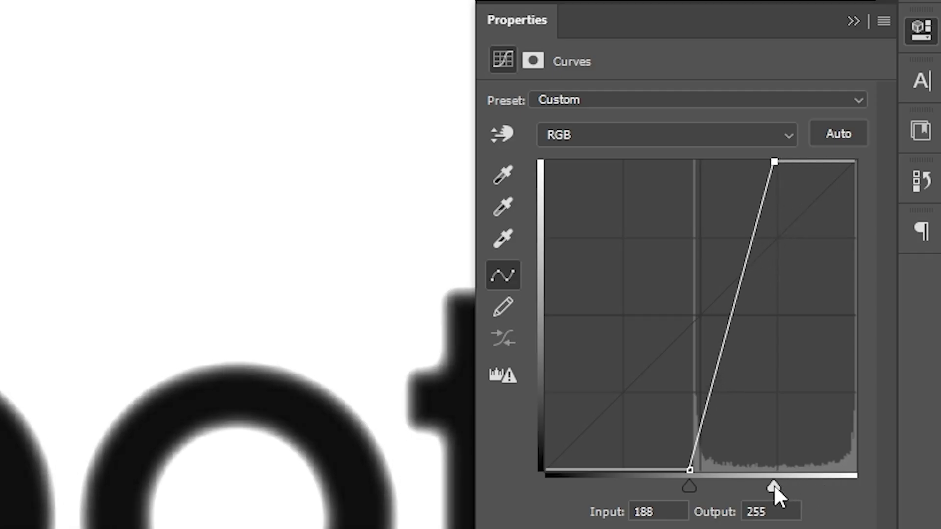
pyautogui.moveTo(689, 486); pyautogui.dragTo(734, 480)
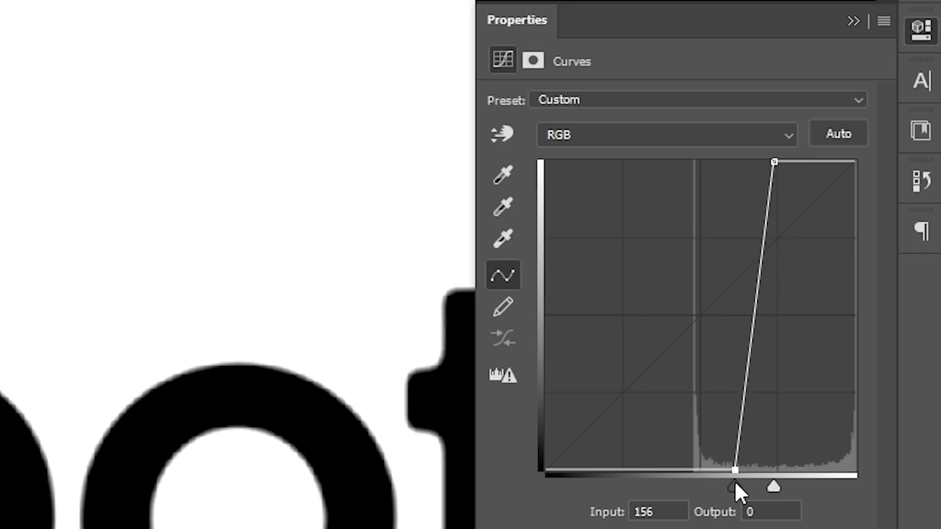
pyautogui.click(773, 486)
pyautogui.moveTo(773, 487); pyautogui.dragTo(761, 486)
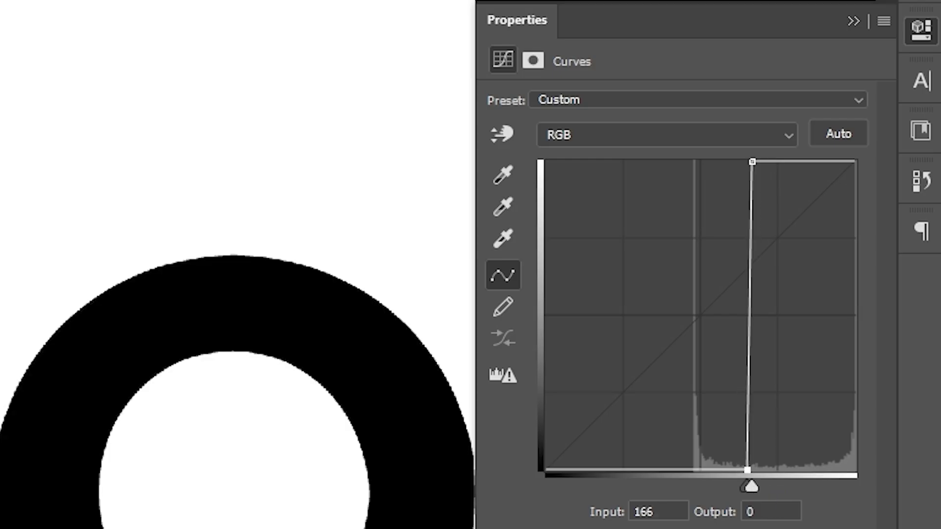
# Check the letter edges up close and shift both Curves endpoints lower, with the white point's input at 159 and the black point just below
pyautogui.scroll(5, 238, 264)
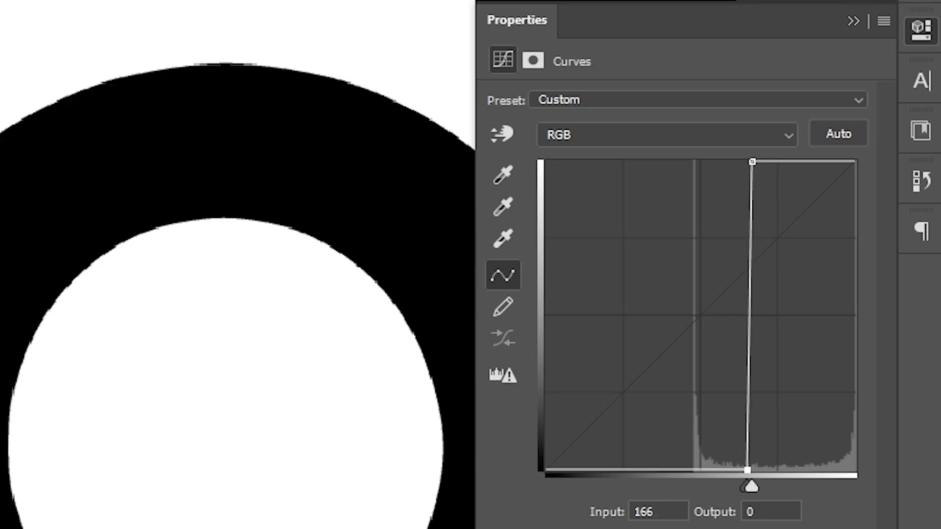
pyautogui.scroll(-3, 238, 265)
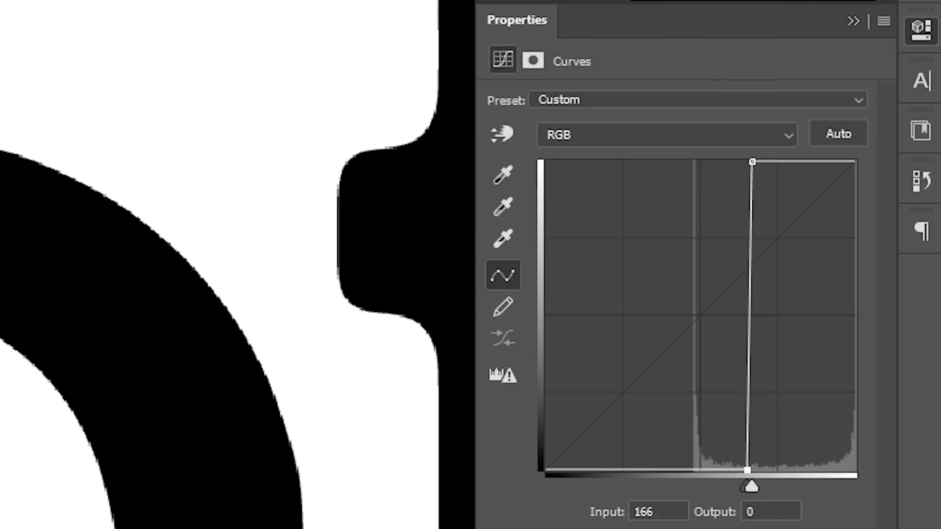
pyautogui.scroll(3, 94, 434)
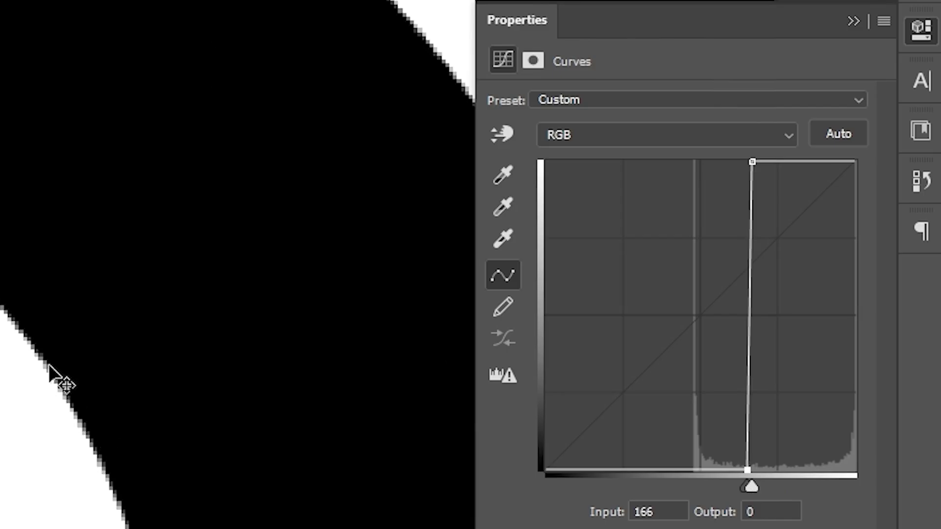
pyautogui.scroll(2, 88, 490)
pyautogui.scroll(-1, 7, 443)
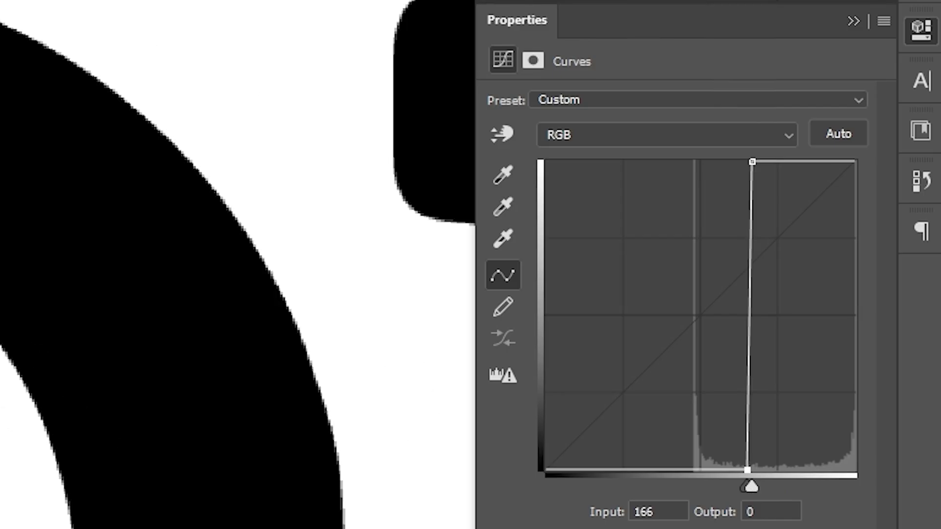
pyautogui.moveTo(749, 485)
pyautogui.mouseDown()
pyautogui.moveTo(762, 484)
pyautogui.moveTo(737, 486)
pyautogui.mouseUp()
pyautogui.scroll(-1, 7, 444)
pyautogui.scroll(-3, 237, 265)
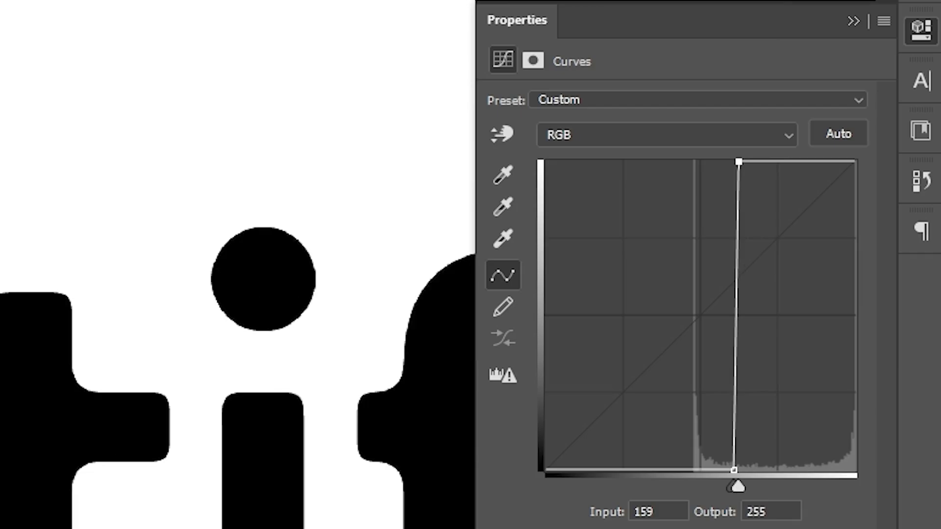
# Examine the edges of the sharpened Spotify lettering and round emblem at several zoom levels, and close the Curves settings
pyautogui.scroll(-4, 238, 265)
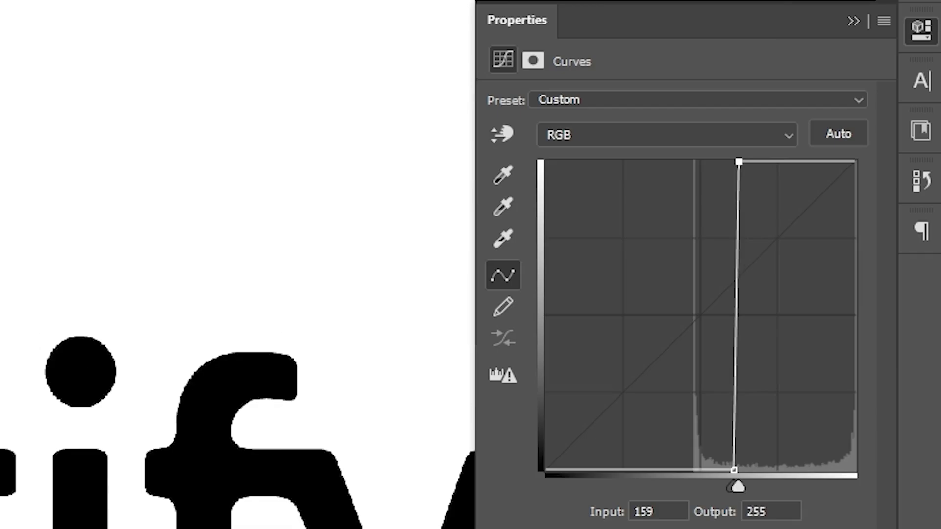
pyautogui.scroll(-1, 237, 264)
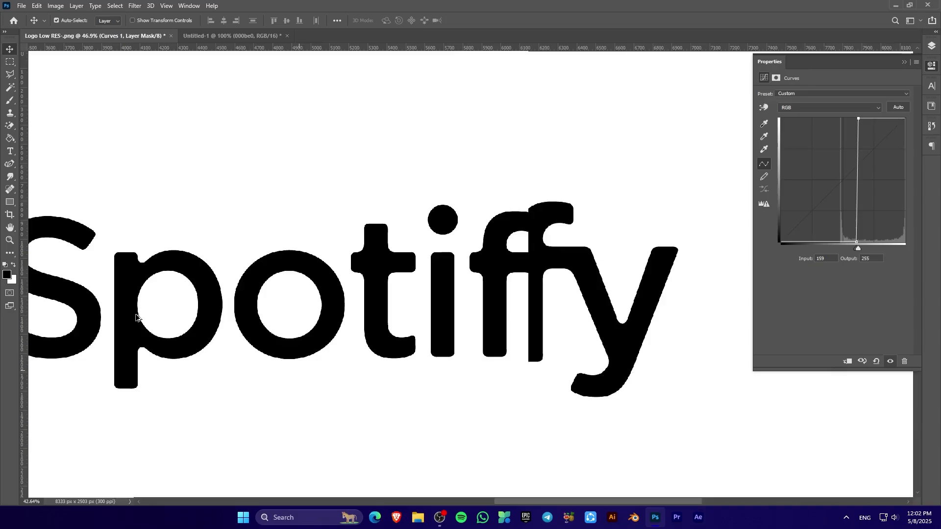
pyautogui.scroll(-1, 152, 309)
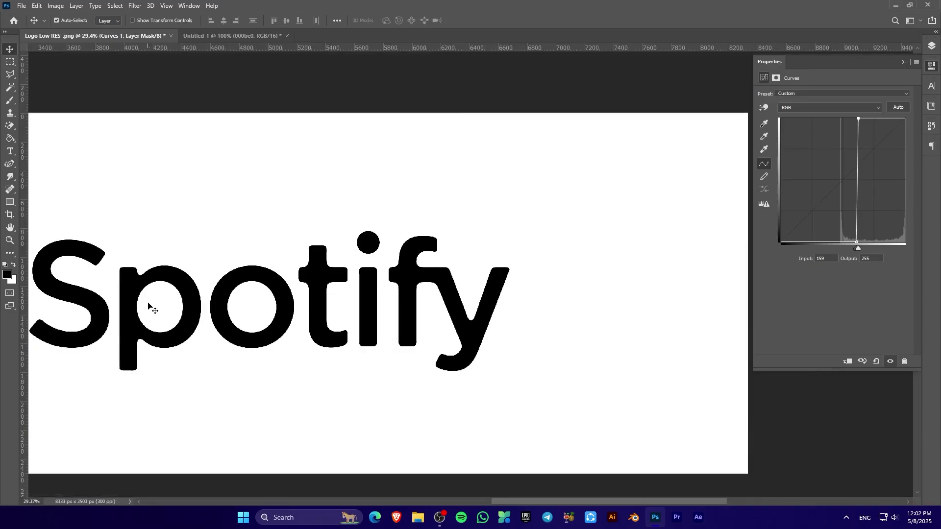
pyautogui.moveTo(152, 309); pyautogui.dragTo(574, 281)
pyautogui.scroll(1, 227, 212)
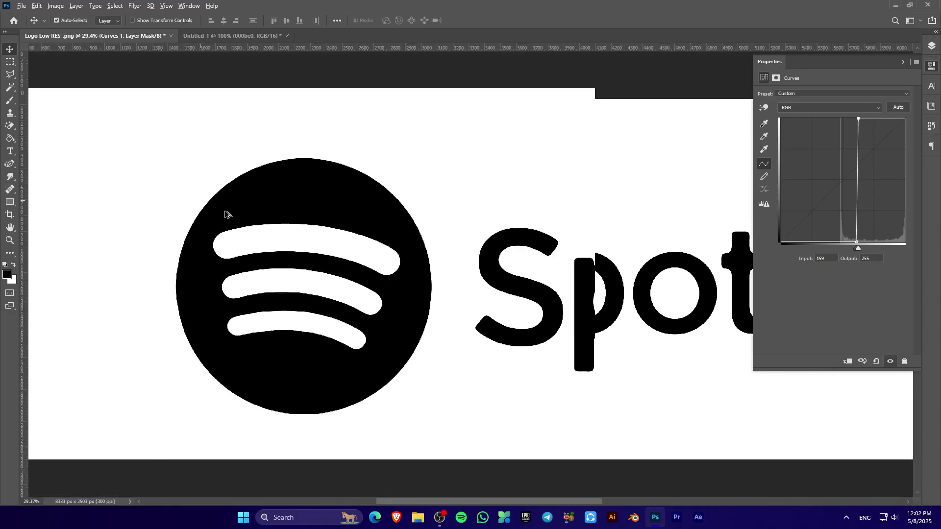
pyautogui.scroll(1, 296, 377)
pyautogui.scroll(2, 456, 250)
pyautogui.scroll(5, 456, 250)
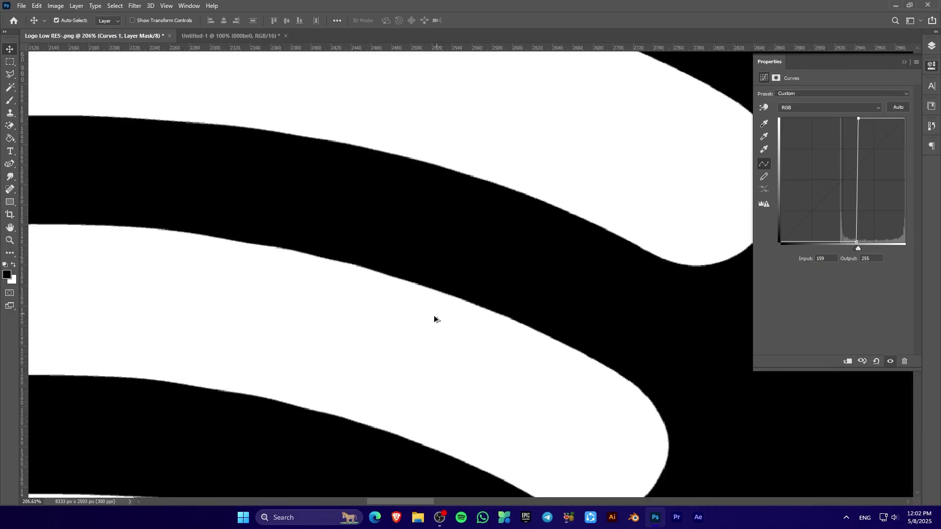
pyautogui.scroll(-6, 390, 285)
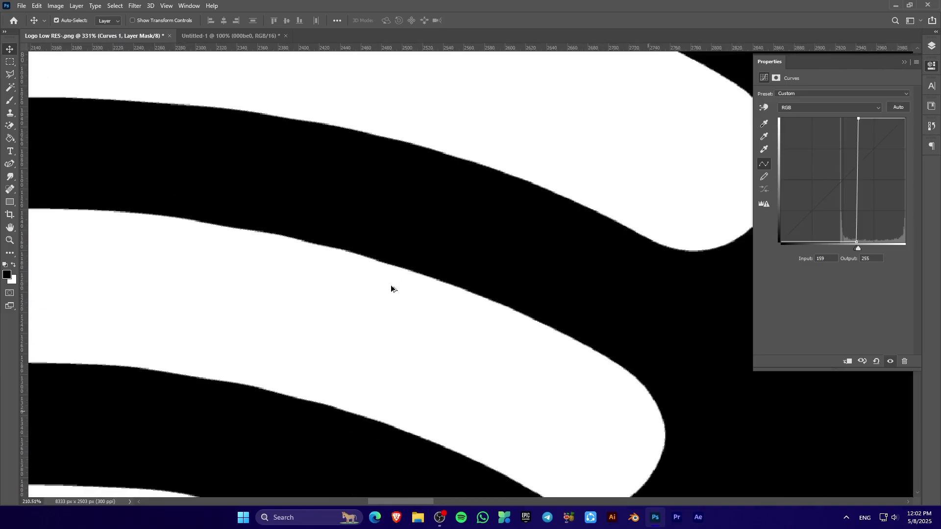
pyautogui.scroll(-3, 692, 342)
pyautogui.scroll(-2, 564, 356)
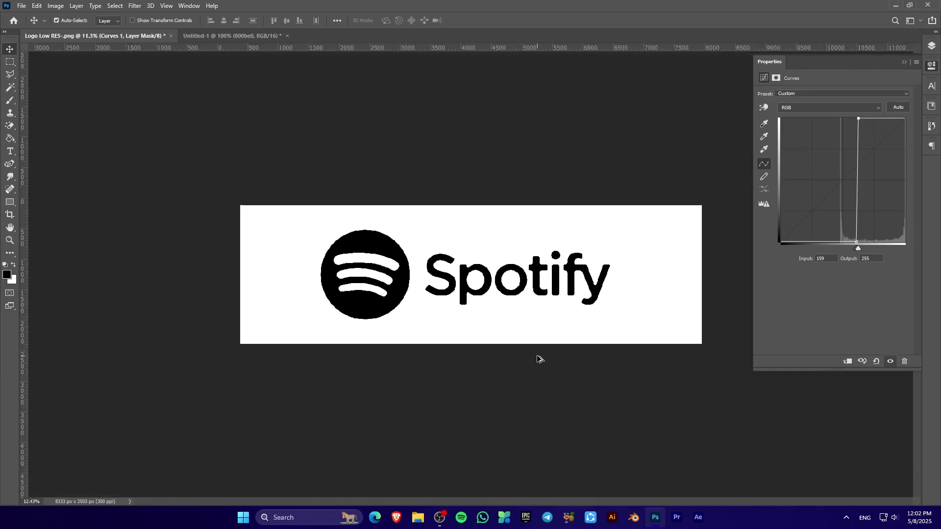
pyautogui.scroll(3, 538, 359)
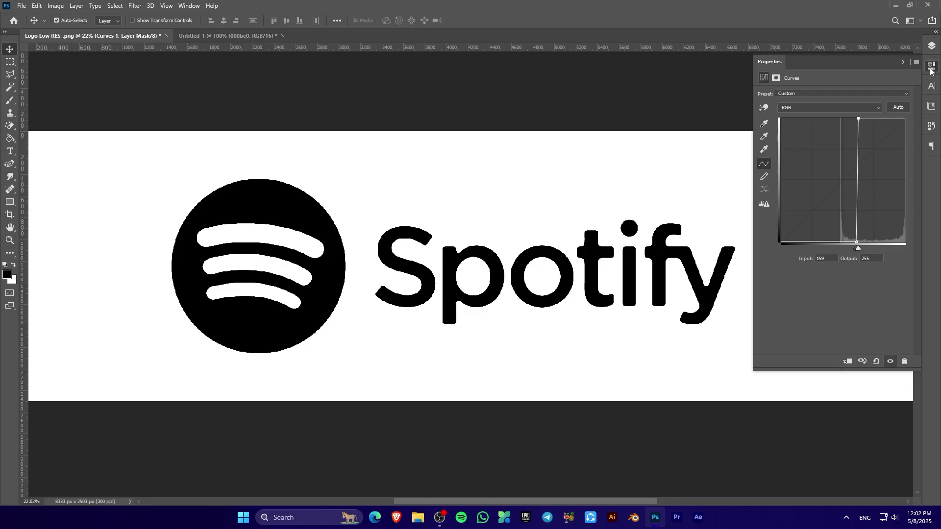
pyautogui.click(931, 66)
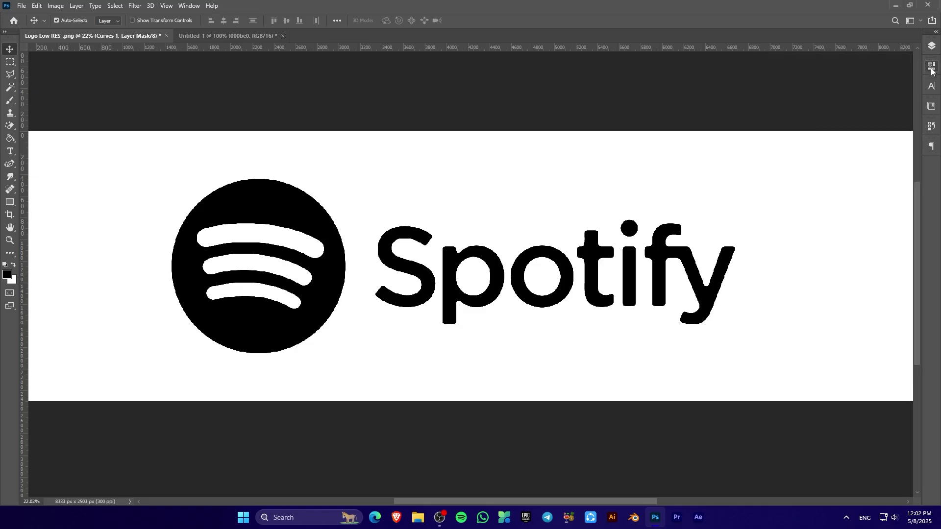
# Switch from the regular Eraser to the Magic Eraser tool
pyautogui.hotkey('ctrl', '+')
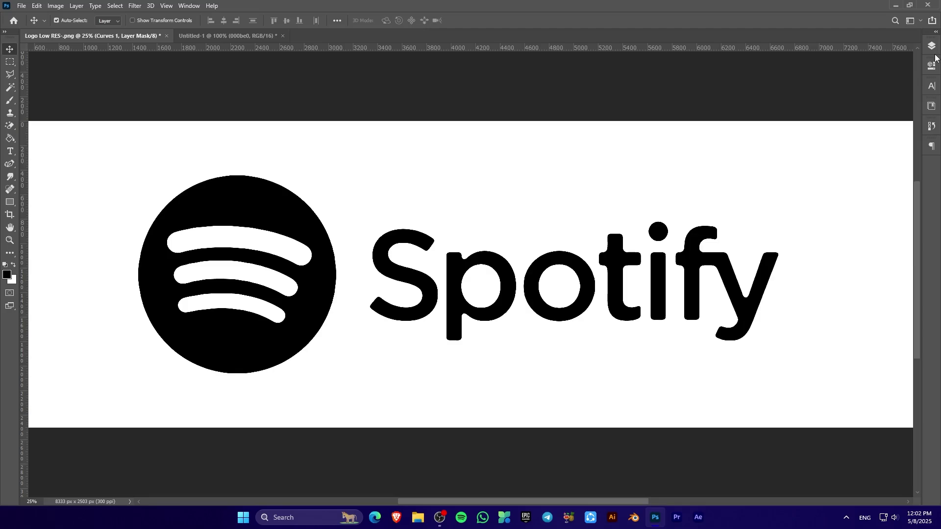
pyautogui.press('e')
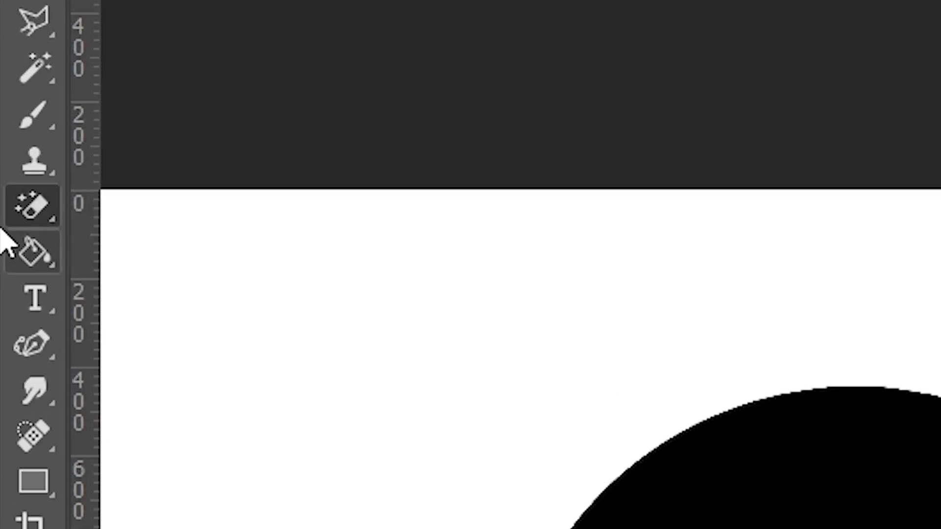
pyautogui.rightClick(46, 210)
pyautogui.click(105, 205)
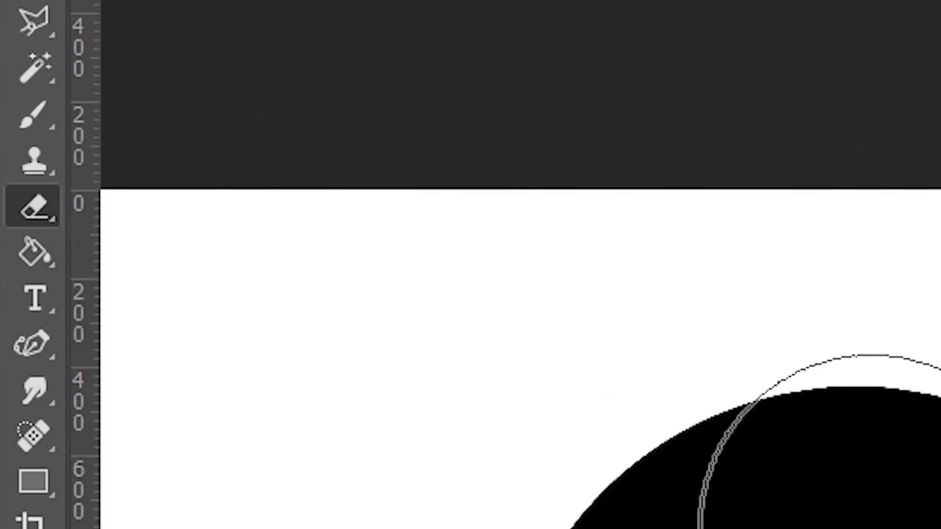
pyautogui.rightClick(38, 204)
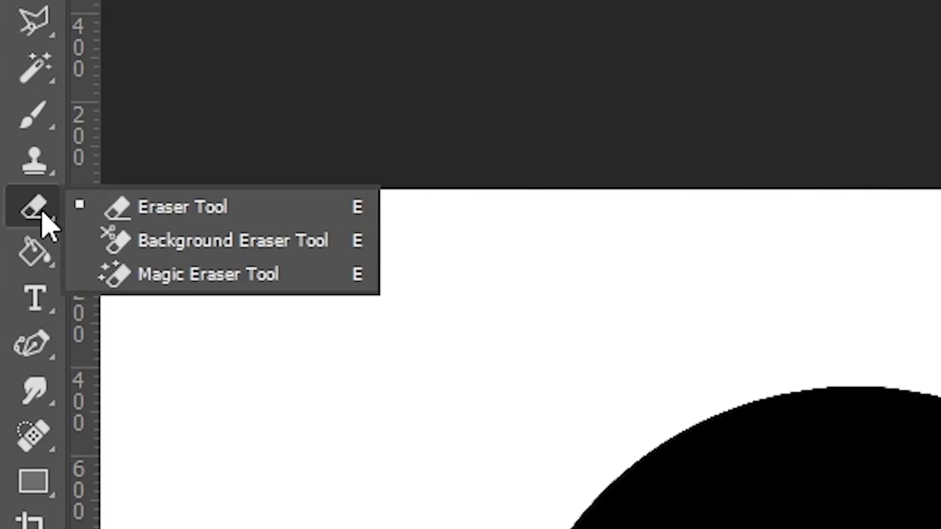
pyautogui.click(178, 282)
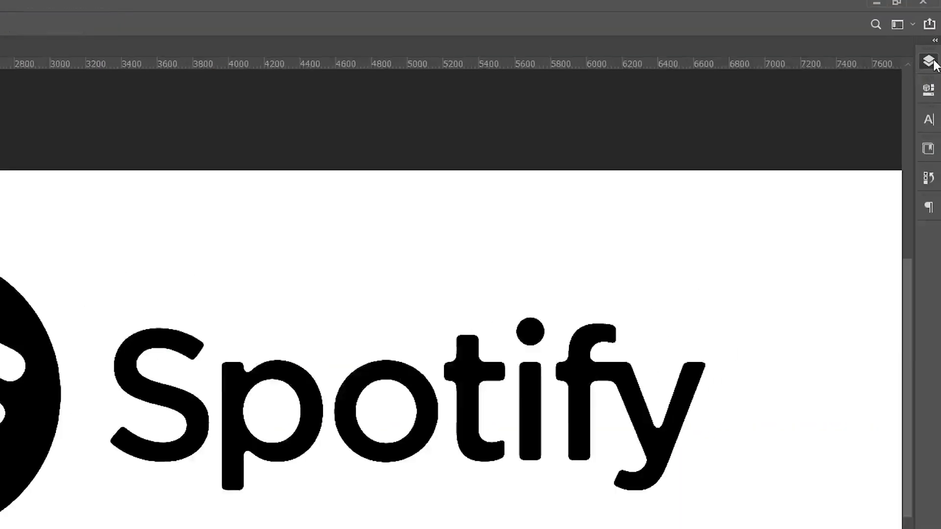
# Convert the Curves 1 adjustment layer and Layer 0 together into a single smart object
pyautogui.click(932, 45)
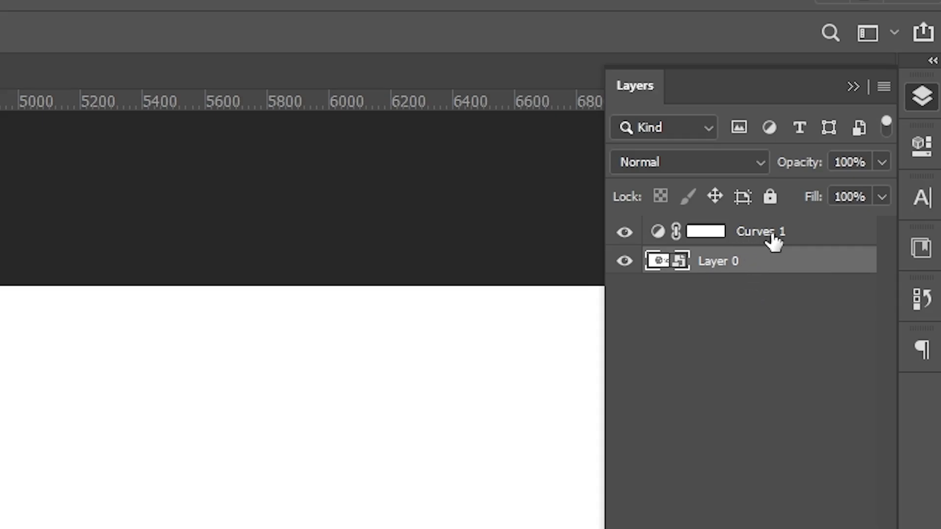
pyautogui.click(775, 320)
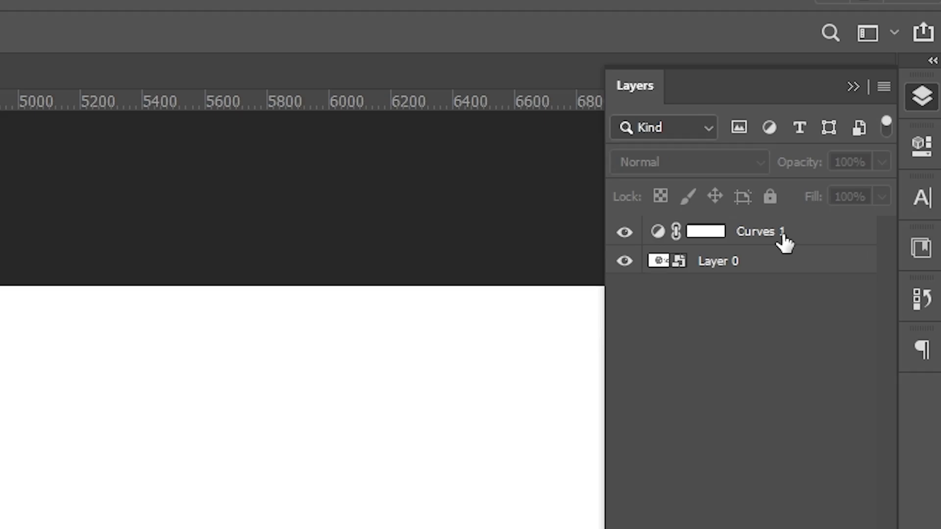
pyautogui.click(745, 233)
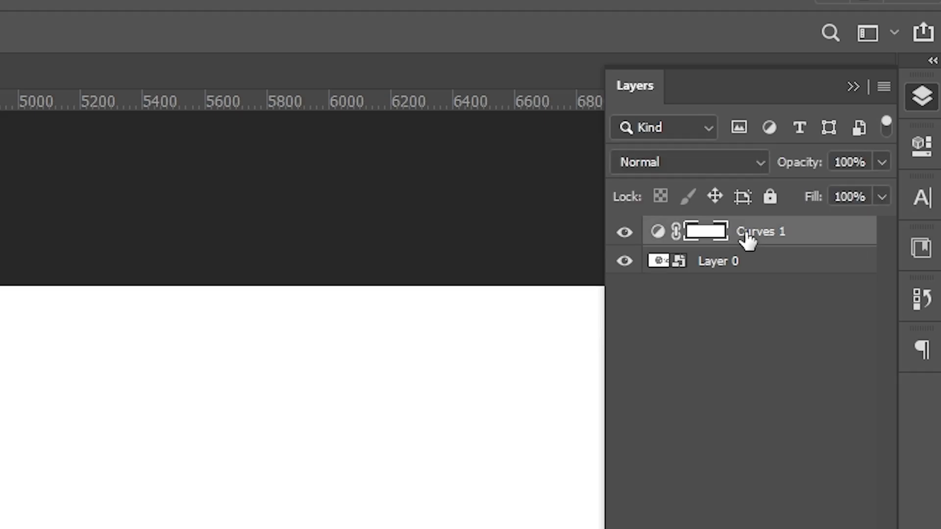
pyautogui.keyDown('shift'); pyautogui.click(740, 264); pyautogui.keyUp('shift')
pyautogui.moveTo(791, 226); pyautogui.dragTo(760, 265)
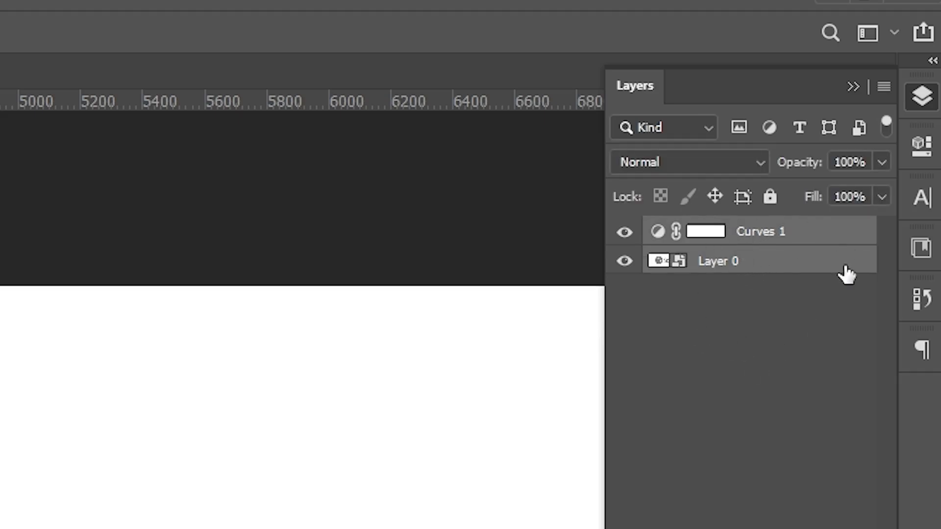
pyautogui.rightClick(790, 261)
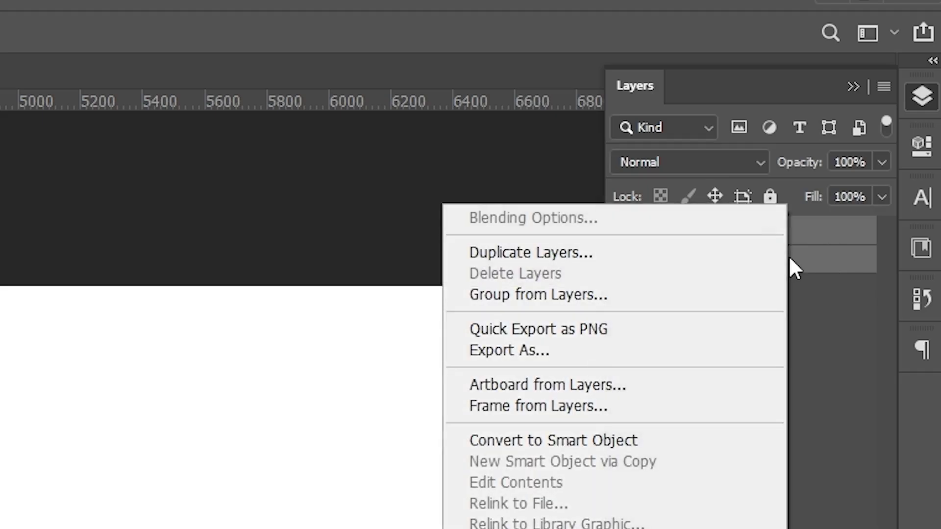
pyautogui.click(576, 431)
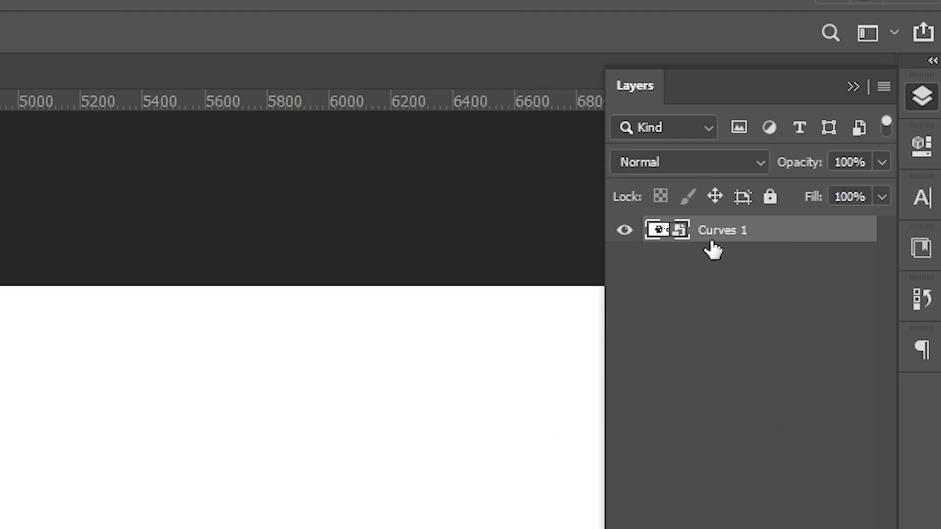
# Rasterize the combined Curves 1 smart object so the Magic Eraser can work on it
pyautogui.click(730, 306)
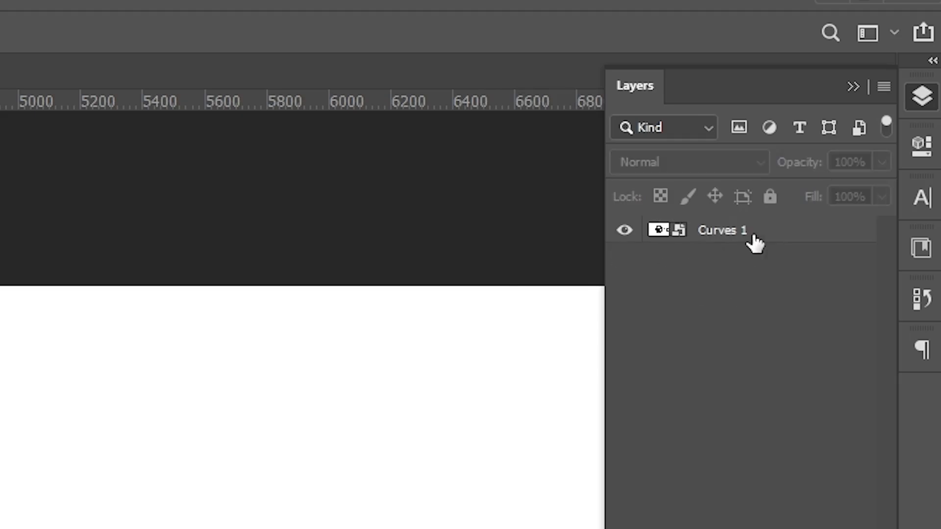
pyautogui.click(726, 240)
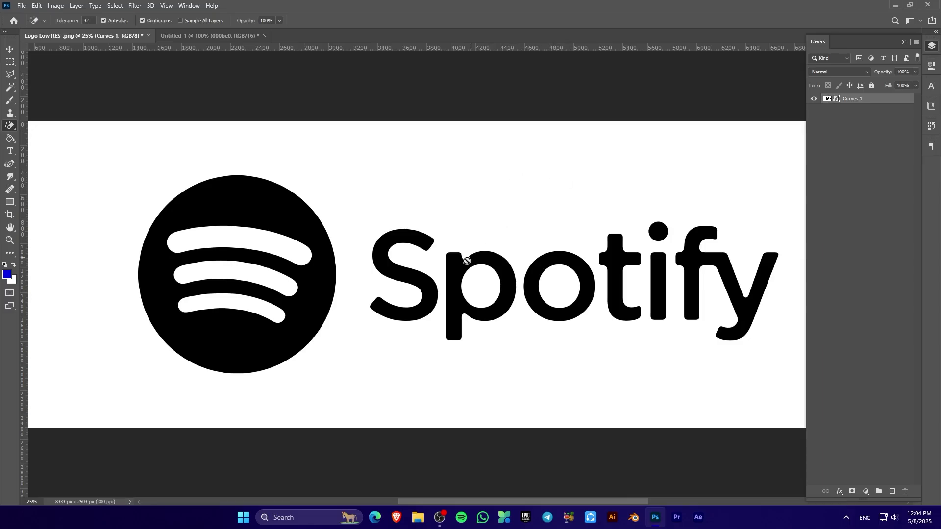
pyautogui.click(514, 194)
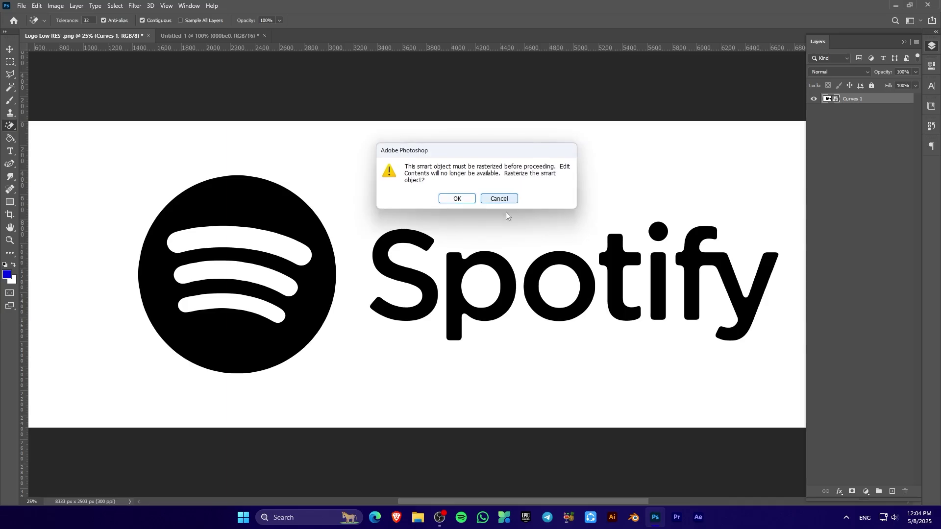
pyautogui.click(457, 199)
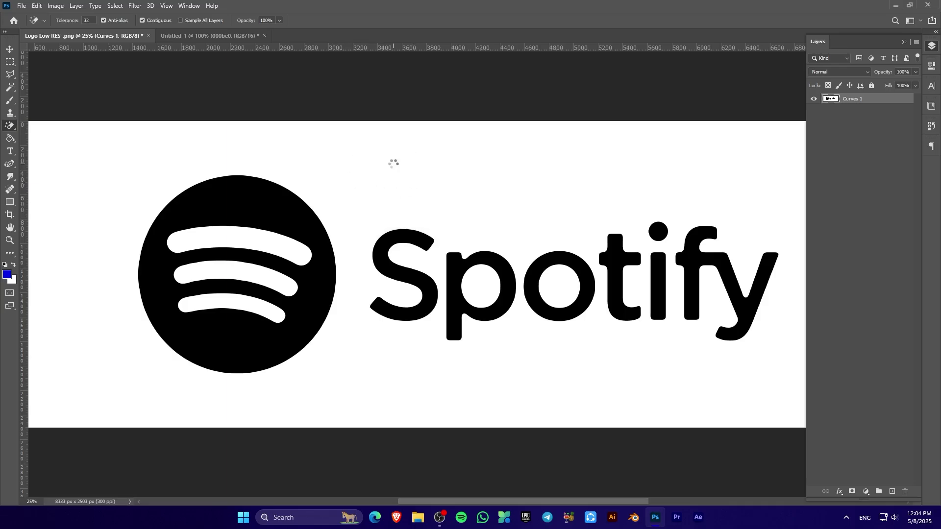
# Erase the white background, the emblem's three white arcs and the openings inside the letters p and o with the Magic Eraser
pyautogui.click(392, 163)
pyautogui.click(270, 234)
pyautogui.click(273, 274)
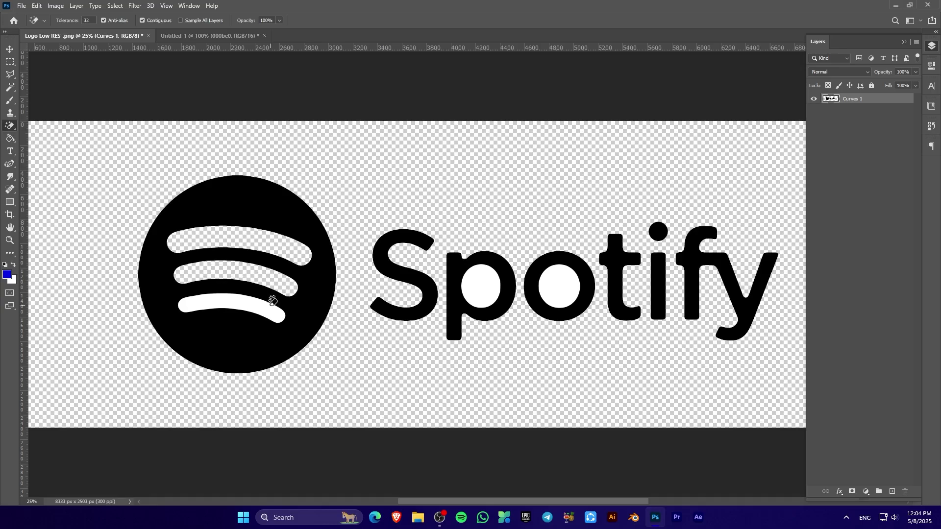
pyautogui.click(270, 306)
pyautogui.click(491, 282)
pyautogui.click(562, 304)
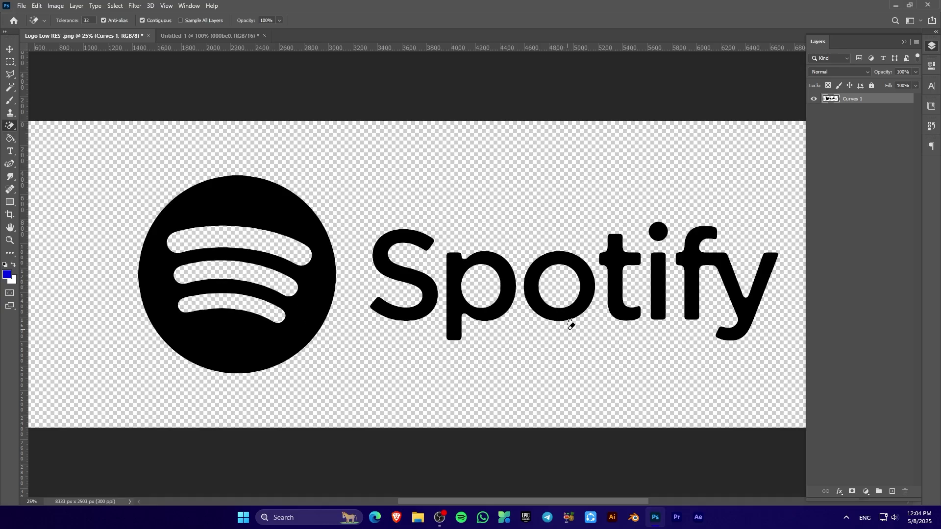
pyautogui.press('v')
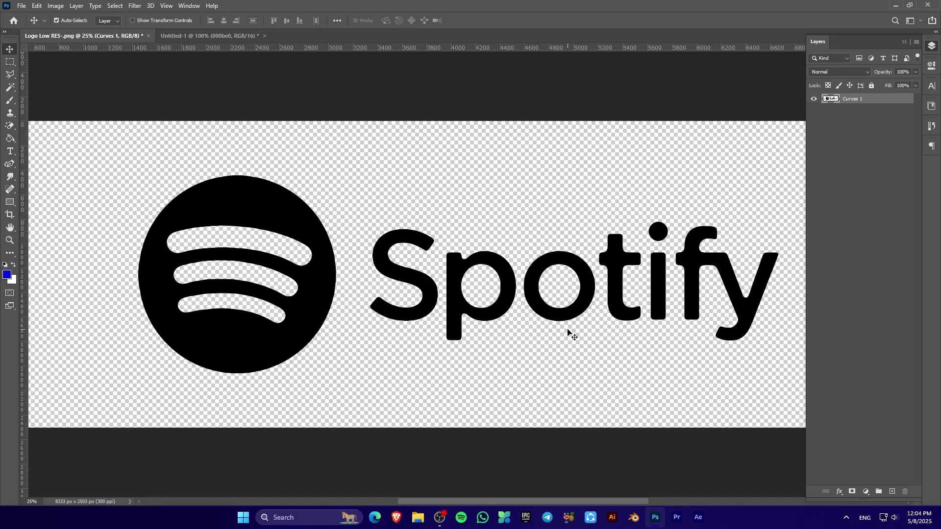
# In the Untitled-1 document, copy the 1ed760 colour code and move its text higher on the canvas
pyautogui.click(181, 37)
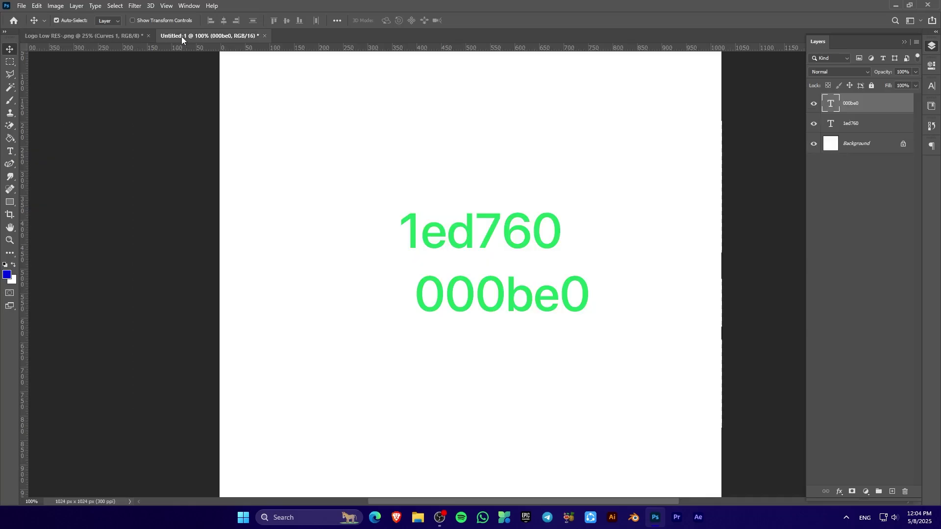
pyautogui.doubleClick(416, 231)
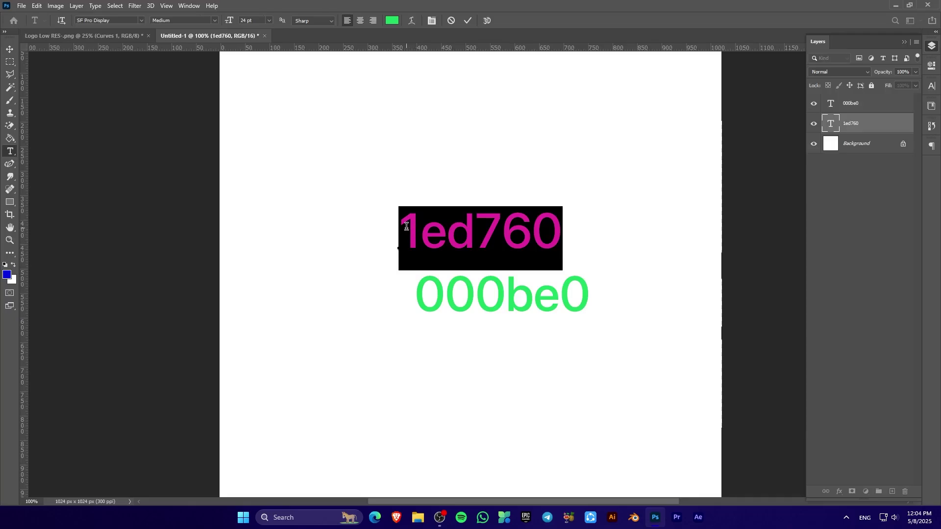
pyautogui.moveTo(476, 238); pyautogui.dragTo(489, 165)
pyautogui.hotkey('ctrl', 'c')
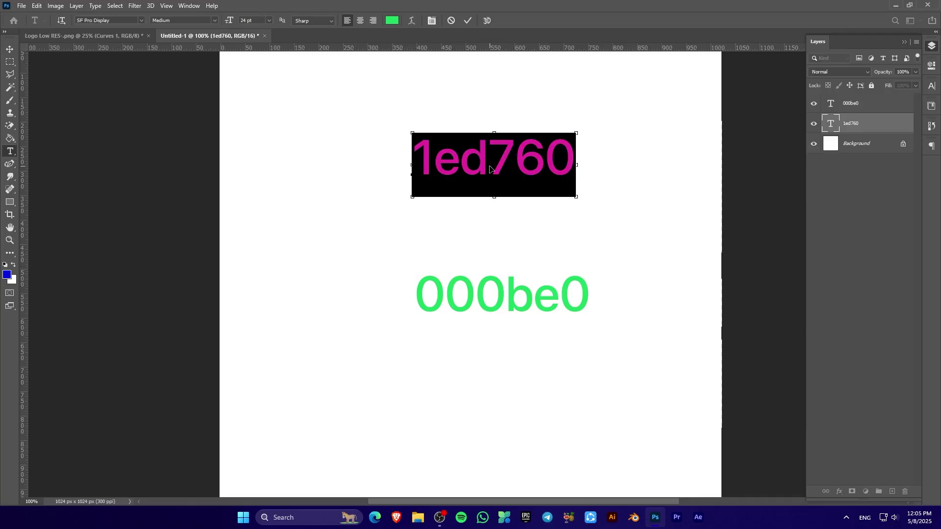
pyautogui.click(469, 19)
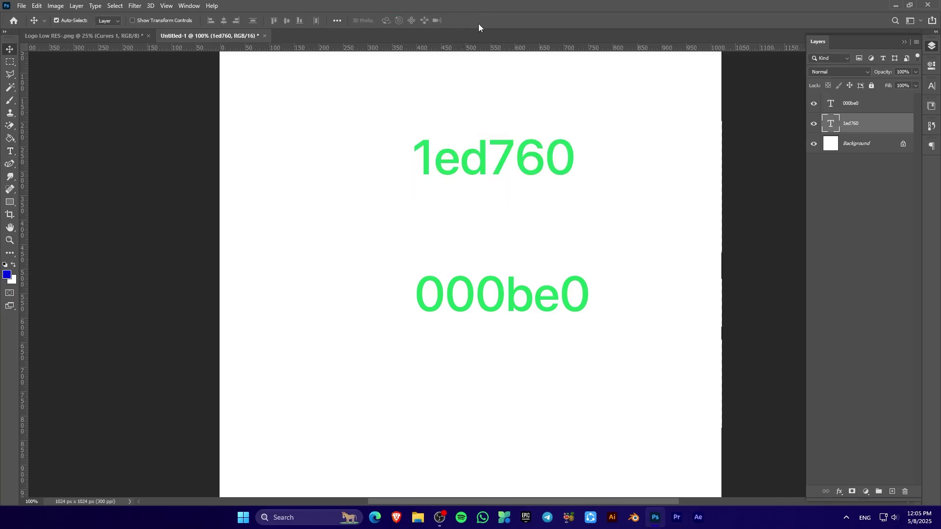
# Back in the logo document, set the foreground colour to 1ed760 and fill the round emblem with the Paint Bucket
pyautogui.click(83, 37)
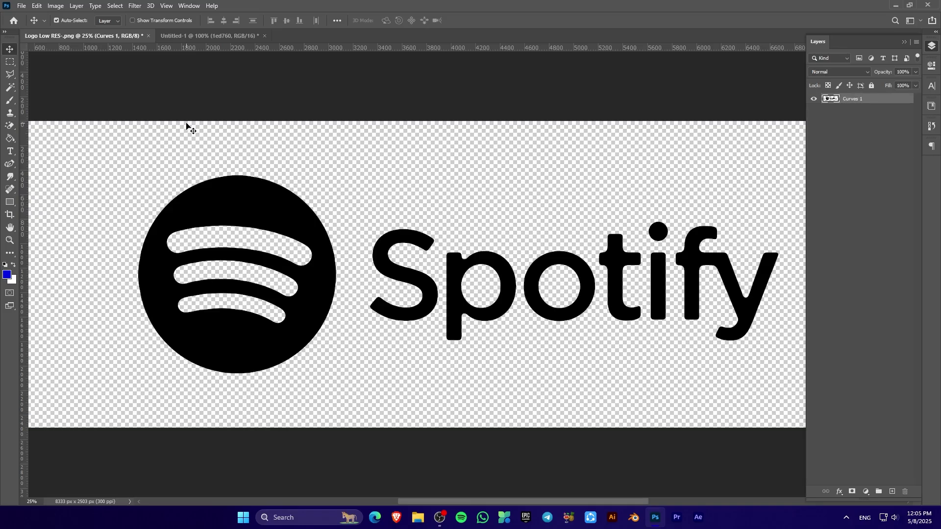
pyautogui.click(7, 275)
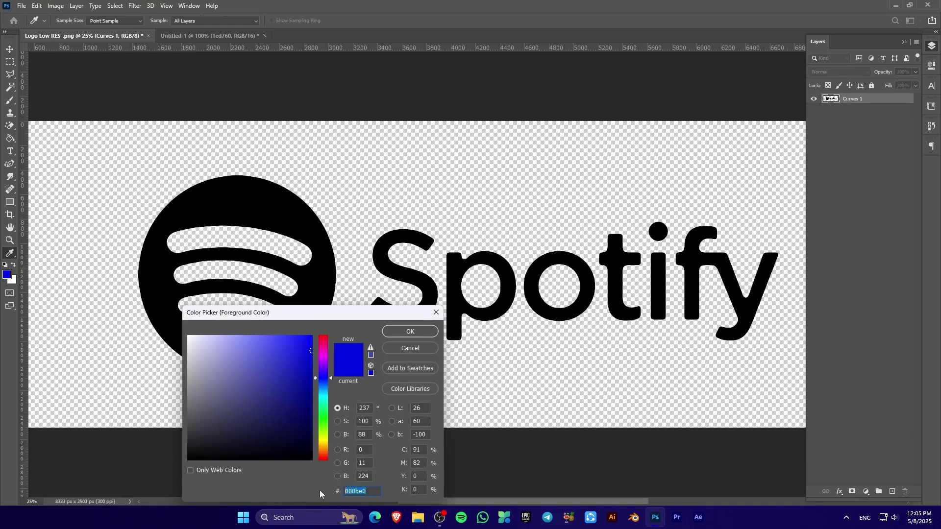
pyautogui.hotkey('ctrl', 'v')
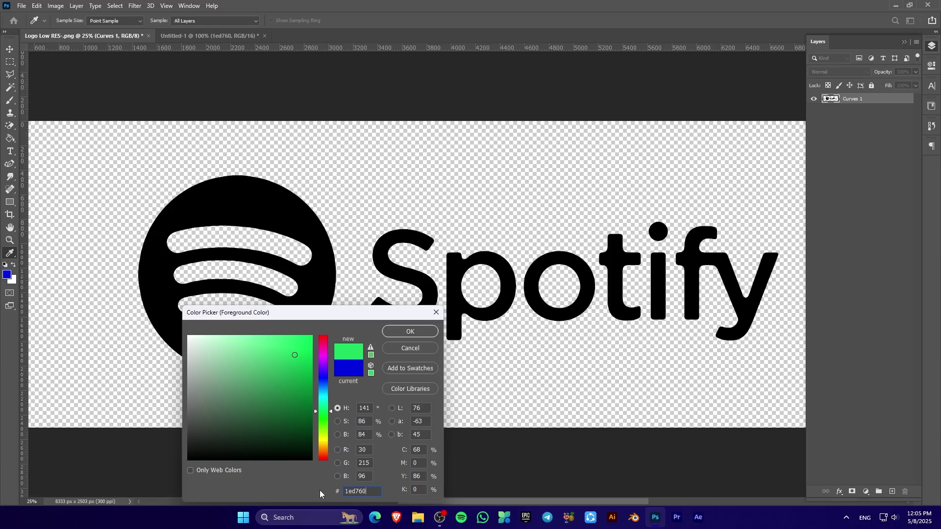
pyautogui.click(409, 332)
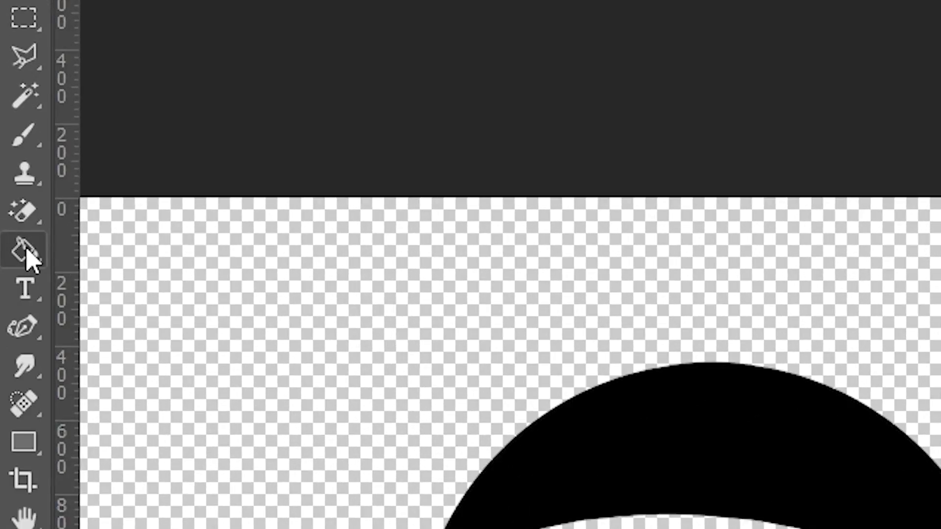
pyautogui.click(10, 138)
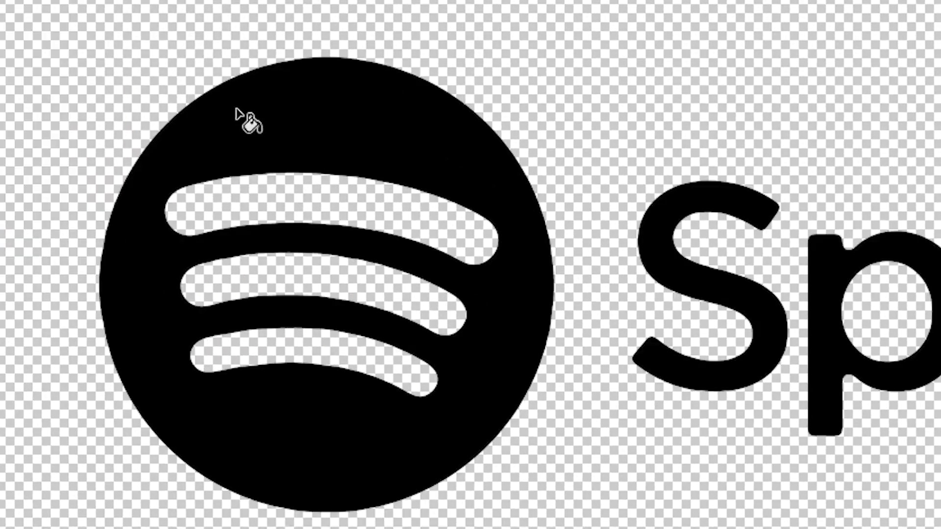
pyautogui.click(351, 120)
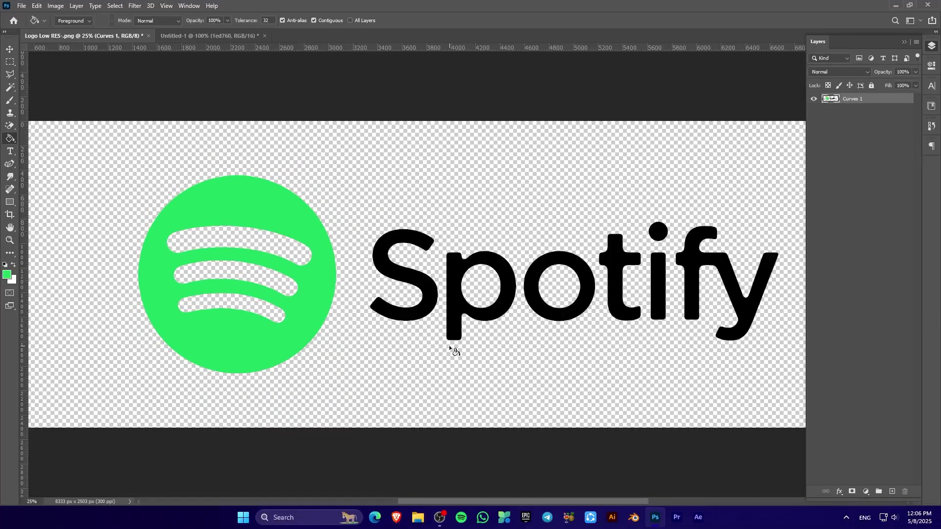
# Fill the Spotify letters one by one with the 1ed760 green, including the dot of the i
pyautogui.click(384, 251)
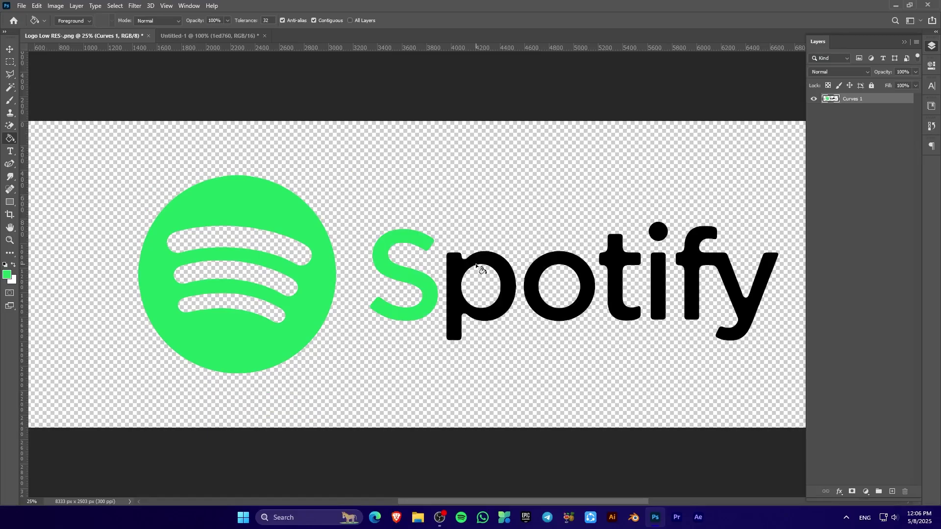
pyautogui.click(466, 262)
pyautogui.click(559, 260)
pyautogui.click(622, 264)
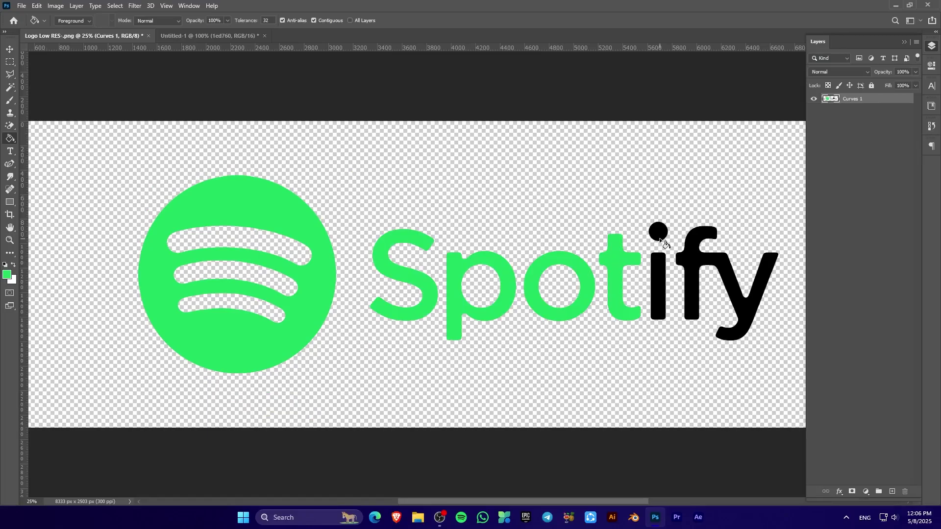
pyautogui.click(658, 233)
pyautogui.click(657, 281)
pyautogui.click(698, 259)
# Undo the green fills on the Spotify letters
pyautogui.hotkey('ctrl', 'z')
pyautogui.hotkey('ctrl', 'z')
pyautogui.hotkey('ctrl', 'z')
pyautogui.hotkey('ctrl', 'z')
pyautogui.hotkey('ctrl', 'z')
pyautogui.hotkey('ctrl', 'z')
pyautogui.hotkey('ctrl', 'z')
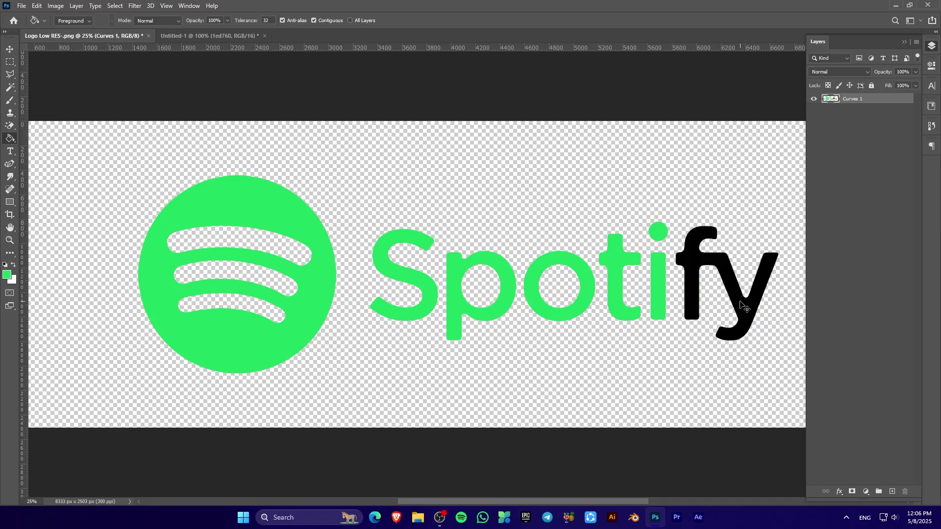